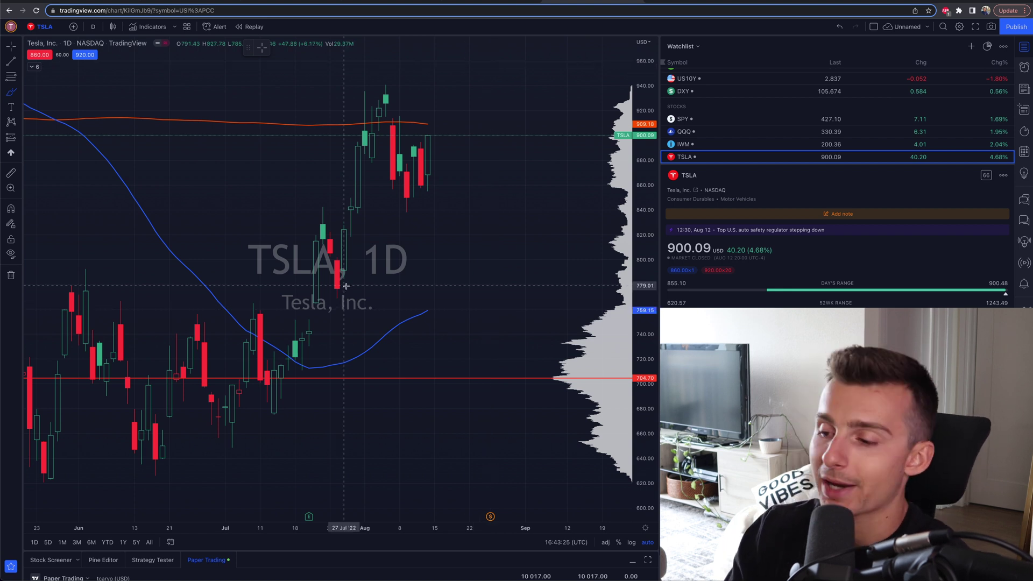
- Maximize the Paper Trading panel and switch it to the list of connectable brokers
{"action": "left_click", "coordinate": [647, 560]}
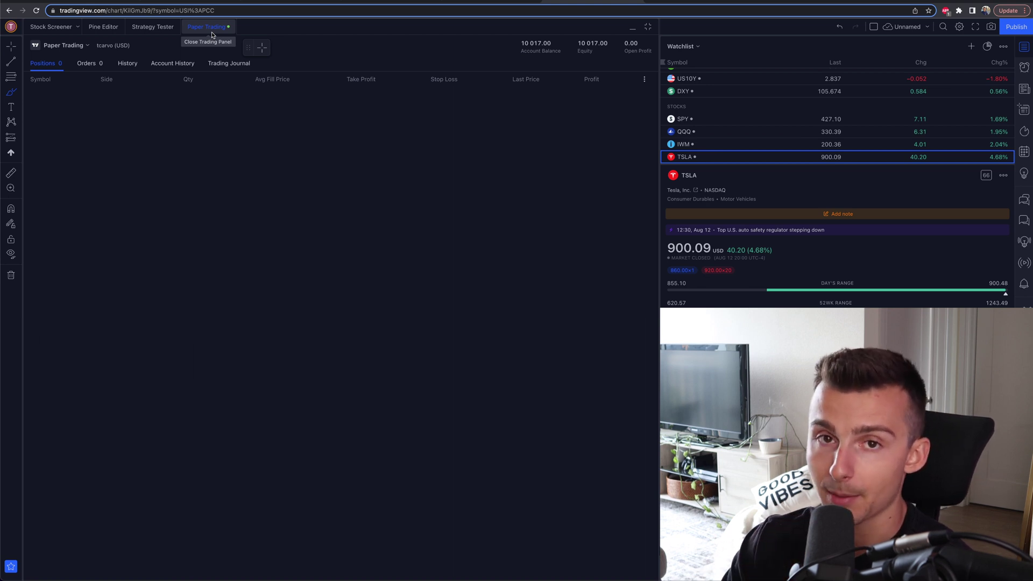
{"action": "left_click", "coordinate": [87, 46]}
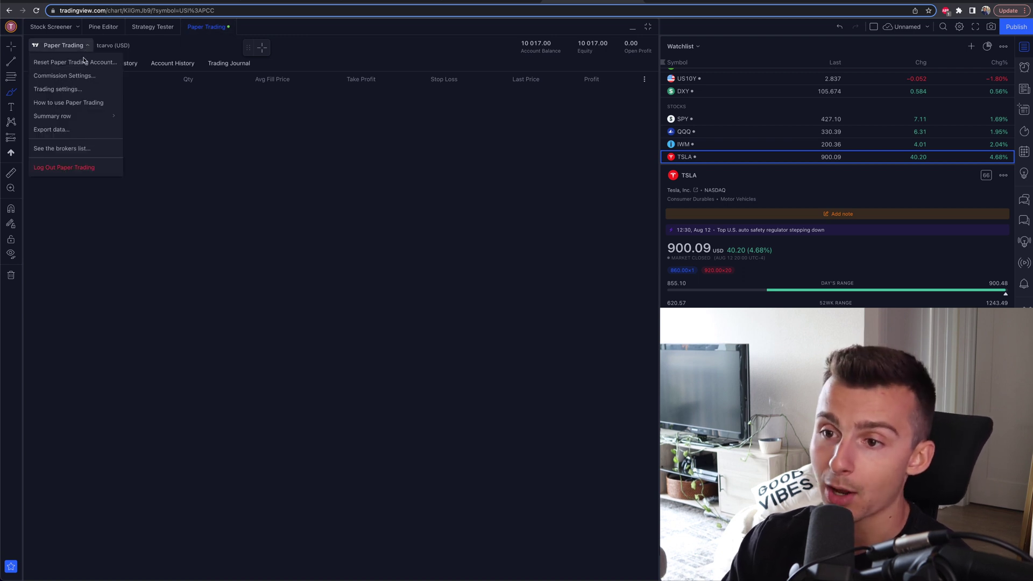
{"action": "left_click", "coordinate": [73, 147]}
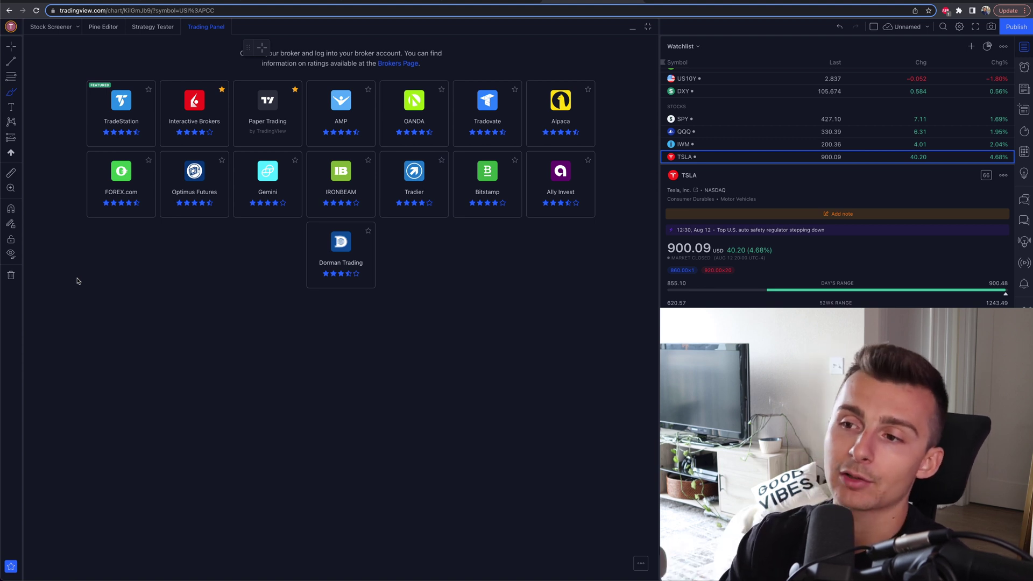
- Connect Paper Trading, collapse the trading panel, and open the TSLA Order Panel beside the chart
{"action": "mouse_move", "coordinate": [187, 101]}
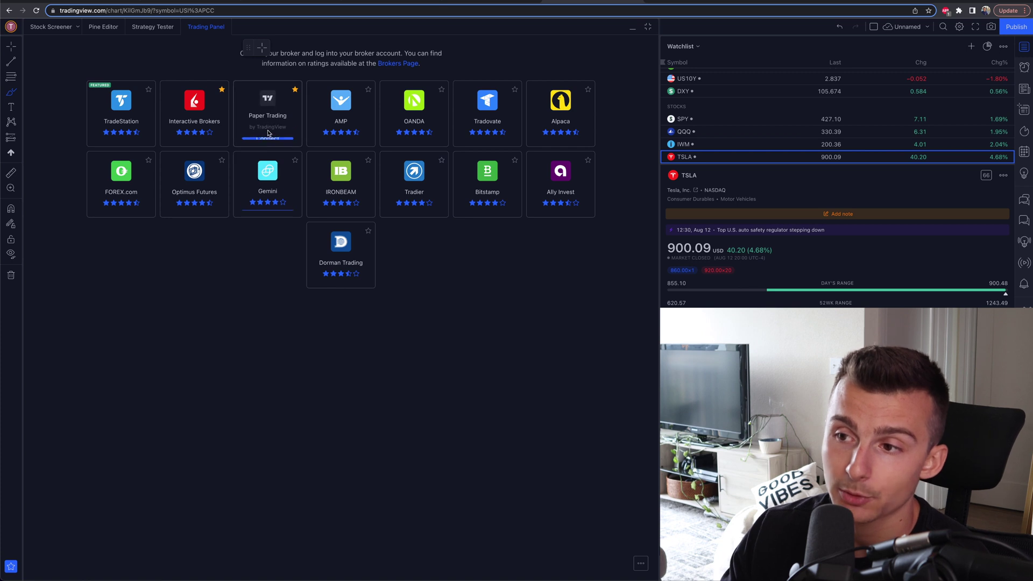
{"action": "left_click", "coordinate": [271, 139]}
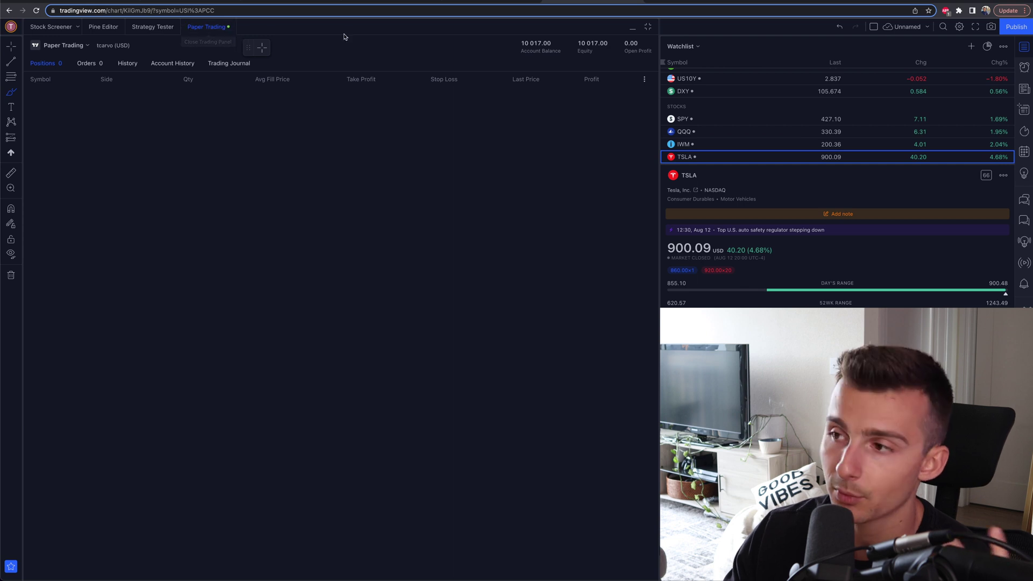
{"action": "left_click", "coordinate": [632, 29]}
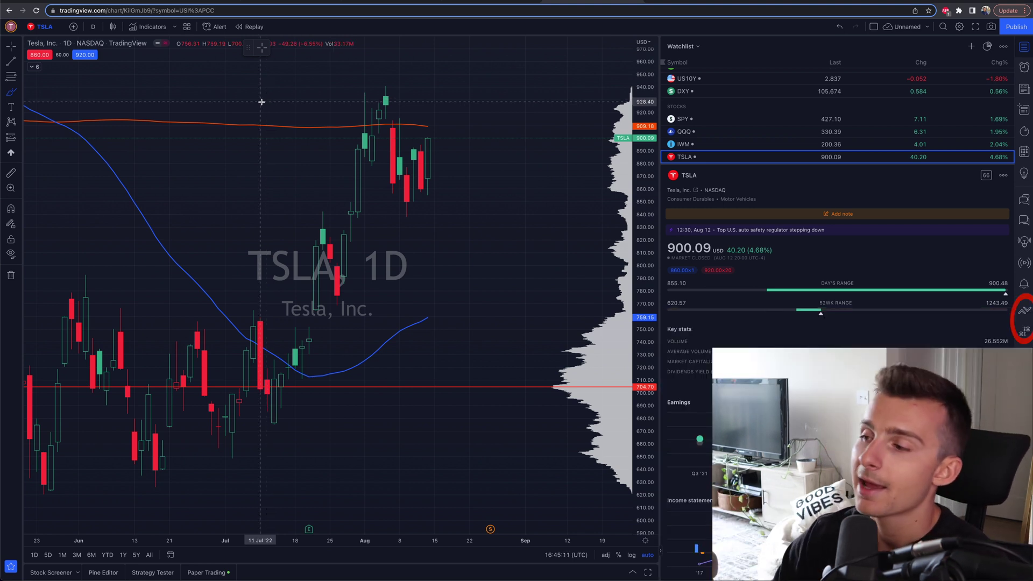
{"action": "left_click", "coordinate": [1024, 312]}
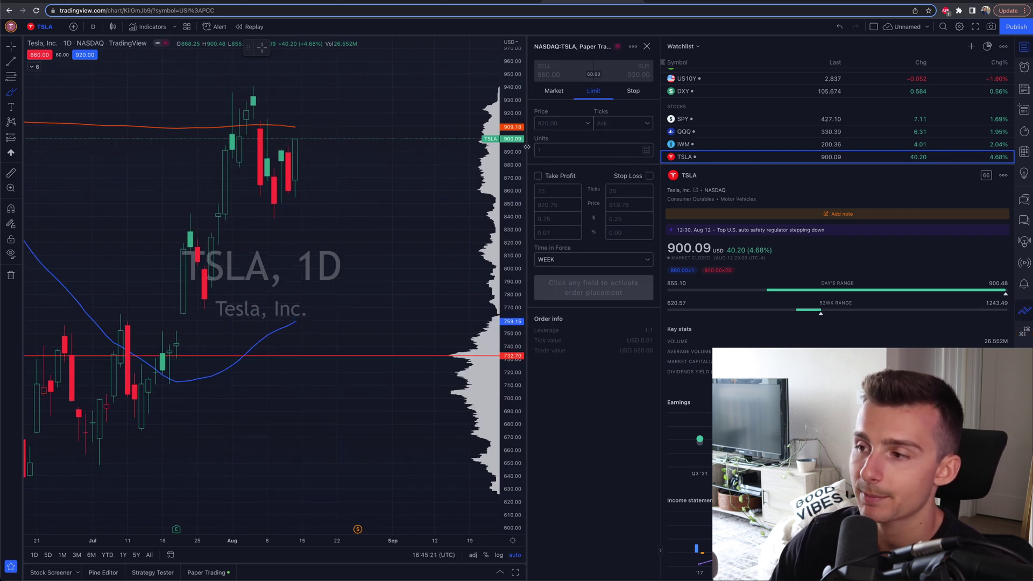
- Widen the TSLA order ticket, confirm TSLA in Symbol Search, and switch to a Market order
{"action": "left_click_drag", "start_coordinate": [527, 147], "coordinate": [491, 141]}
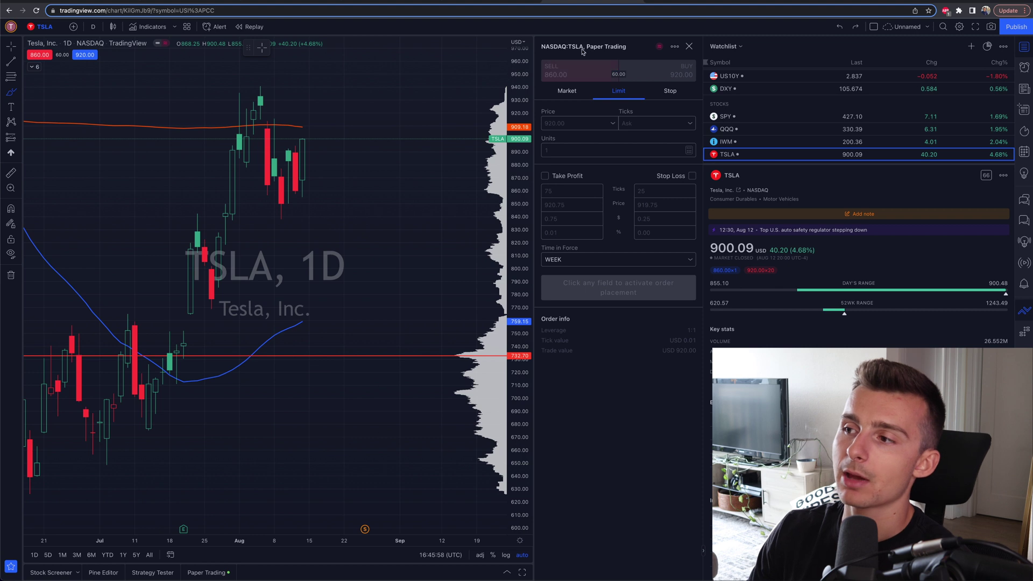
{"action": "left_click", "coordinate": [43, 43]}
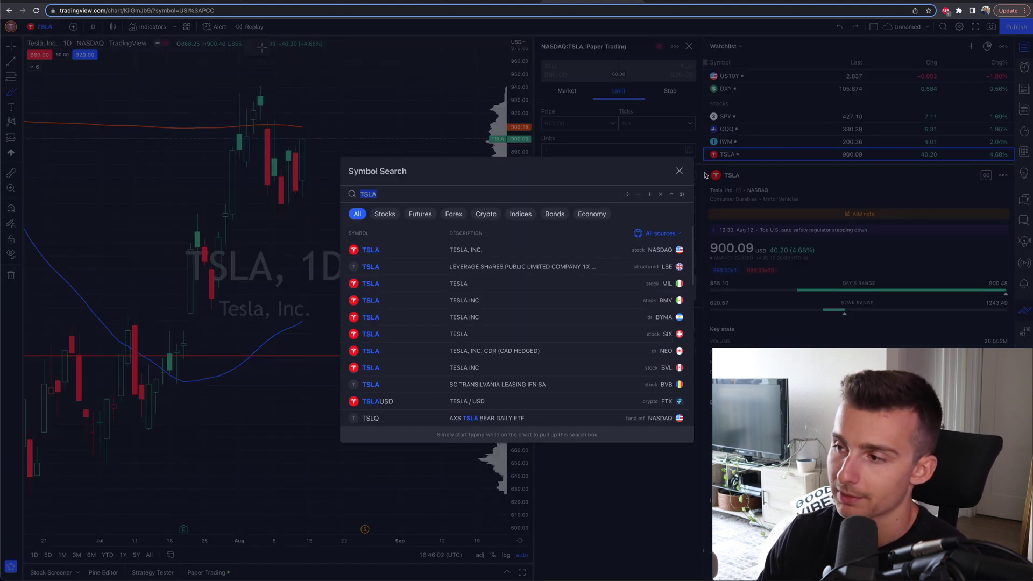
{"action": "left_click", "coordinate": [677, 174]}
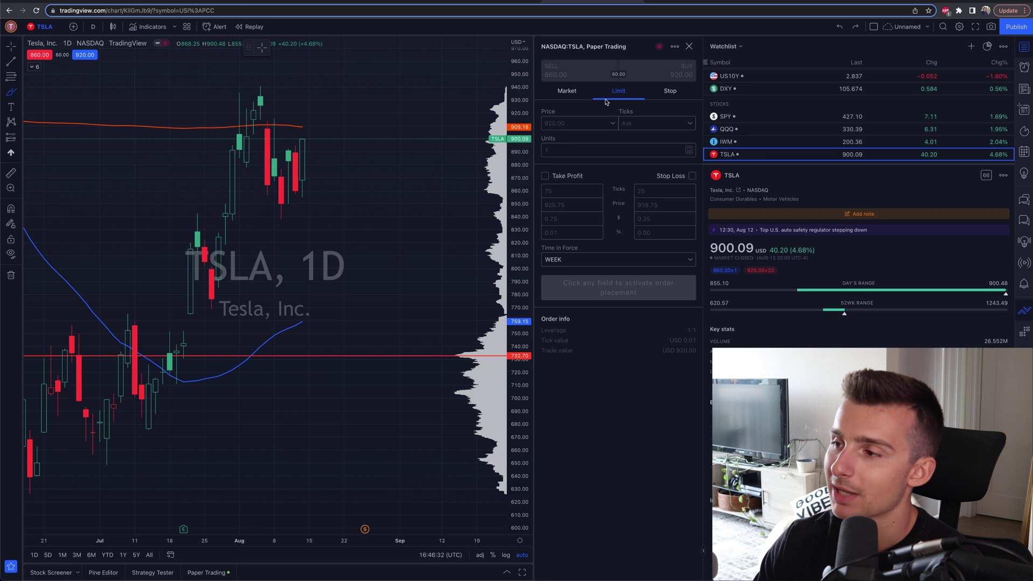
{"action": "left_click", "coordinate": [568, 92]}
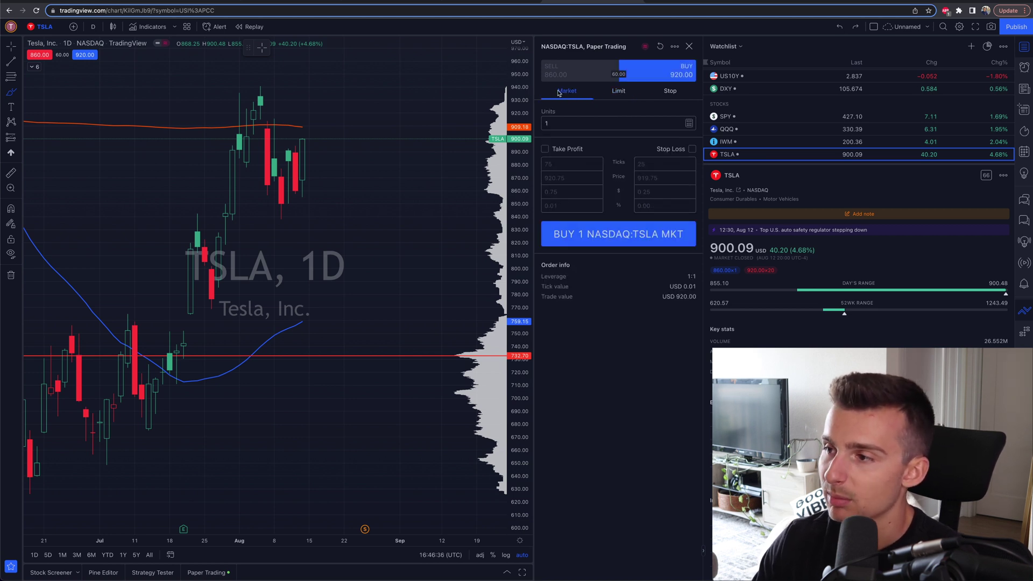
- Keep the TSLA market order at 1 unit and attach both a take profit and a stop loss
{"action": "left_click", "coordinate": [563, 121]}
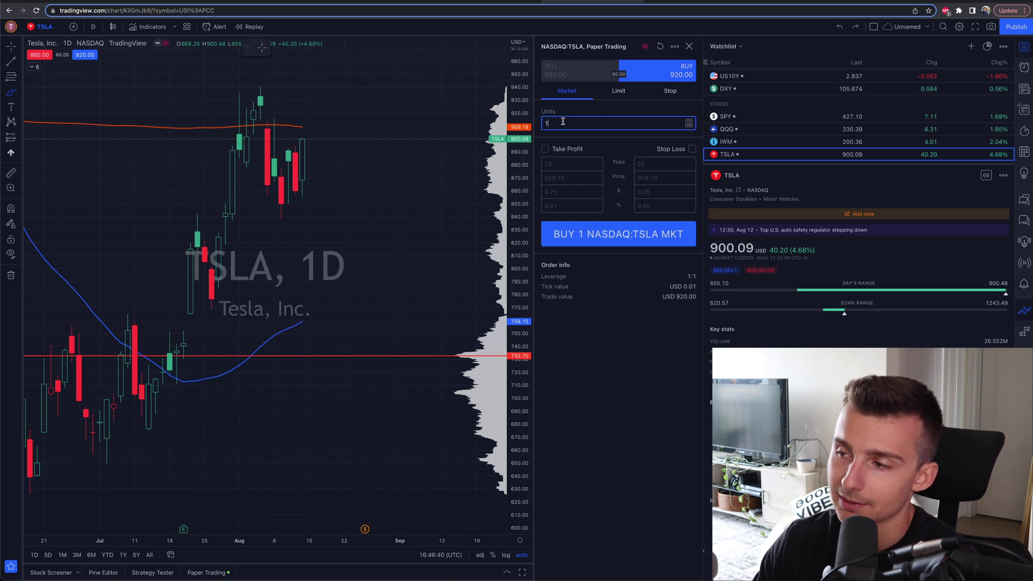
{"action": "type", "text": "8"}
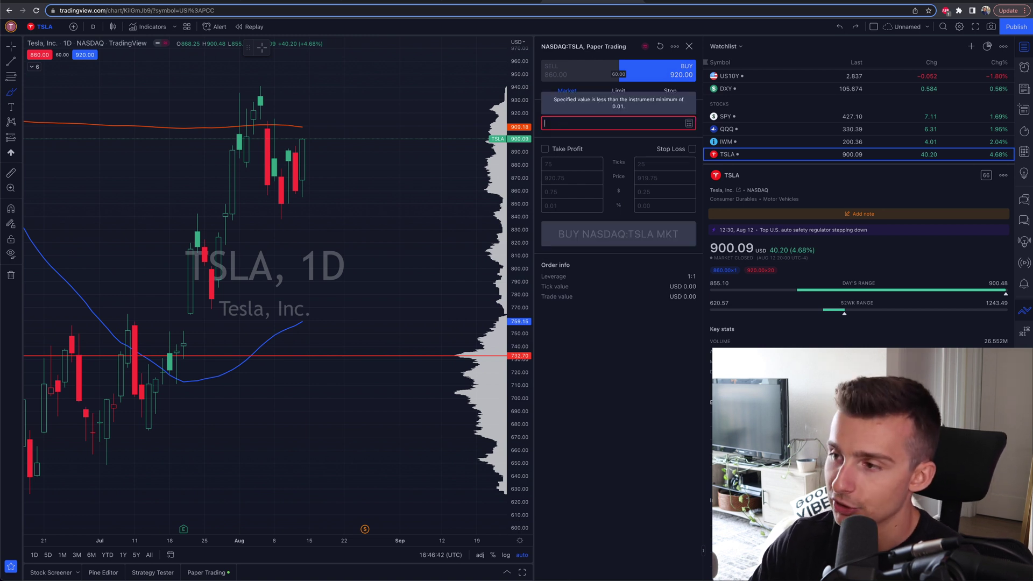
{"action": "key", "text": "BackSpace"}
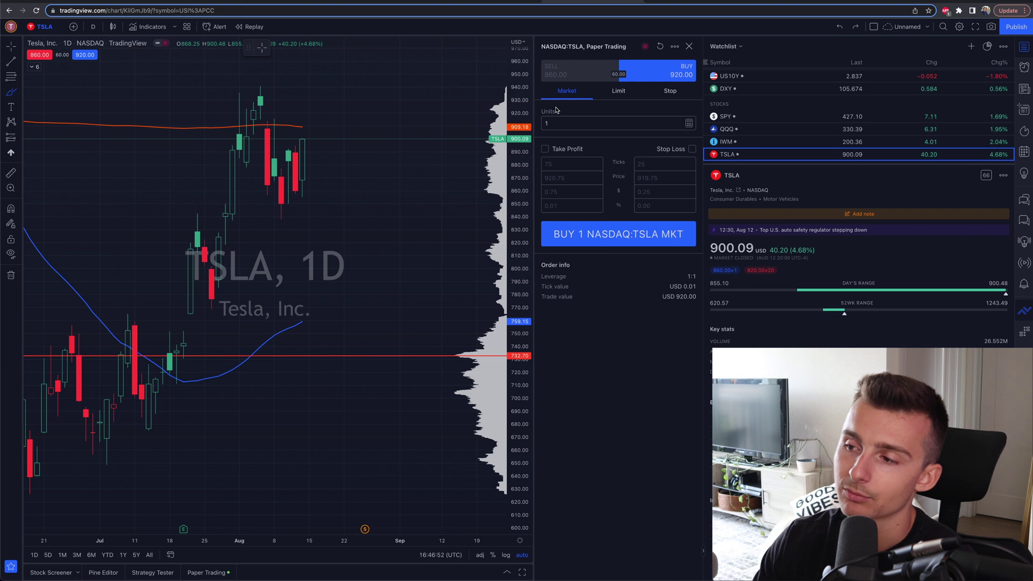
{"action": "left_click", "coordinate": [545, 149]}
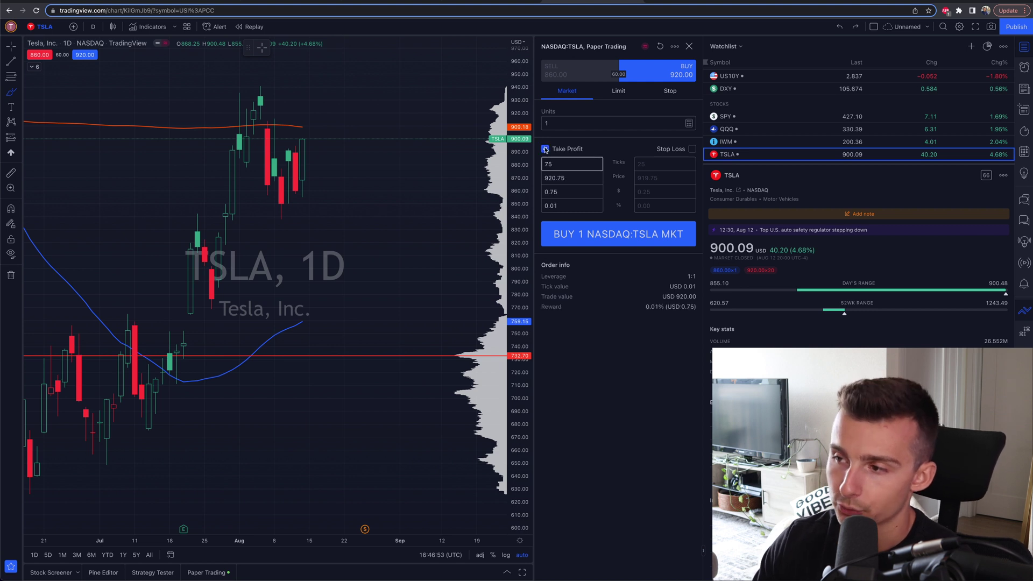
{"action": "left_click", "coordinate": [692, 149]}
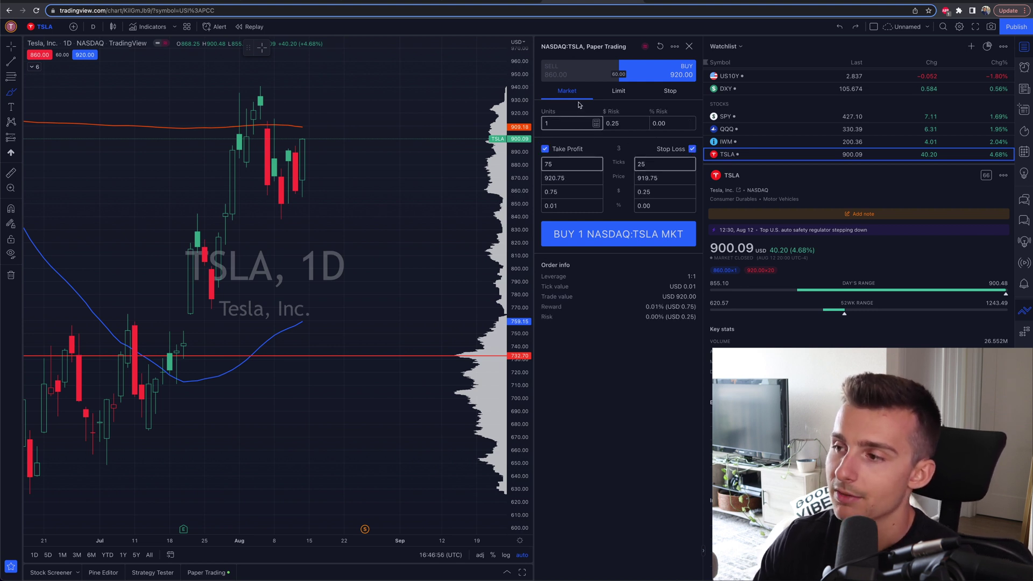
{"action": "left_click", "coordinate": [545, 149]}
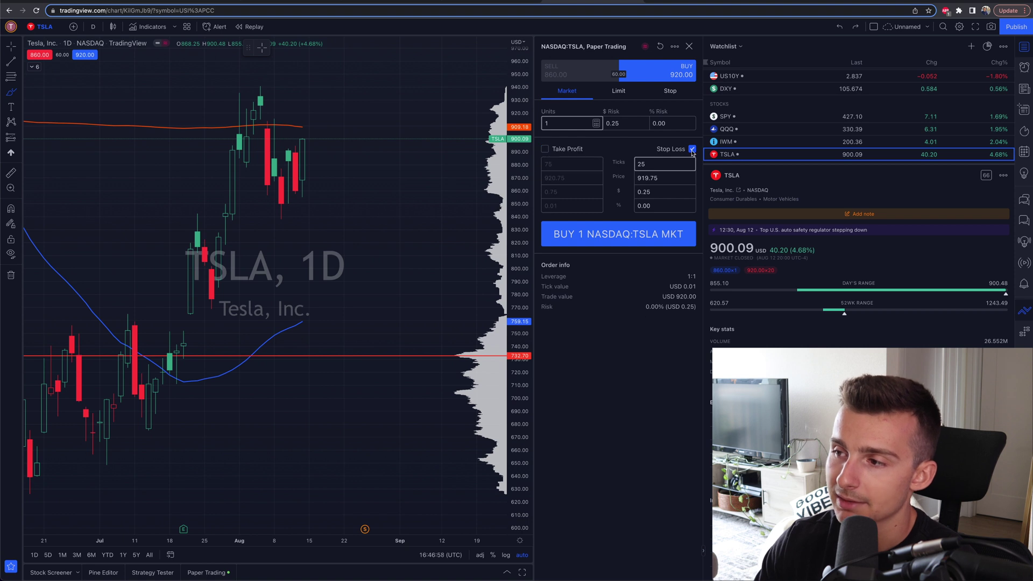
{"action": "left_click", "coordinate": [545, 149]}
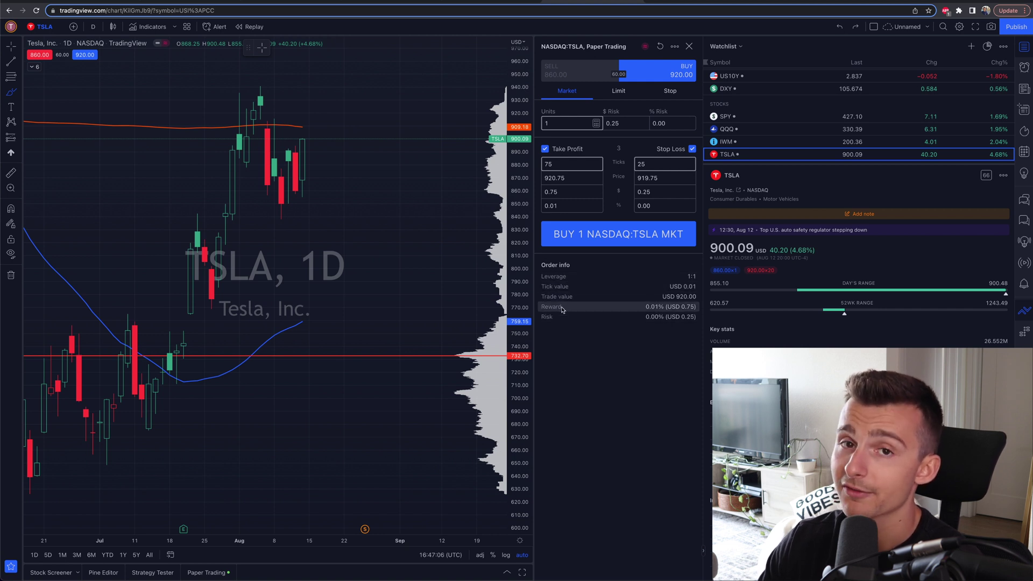
- Set the take profit price to 925.00
{"action": "left_click", "coordinate": [580, 179]}
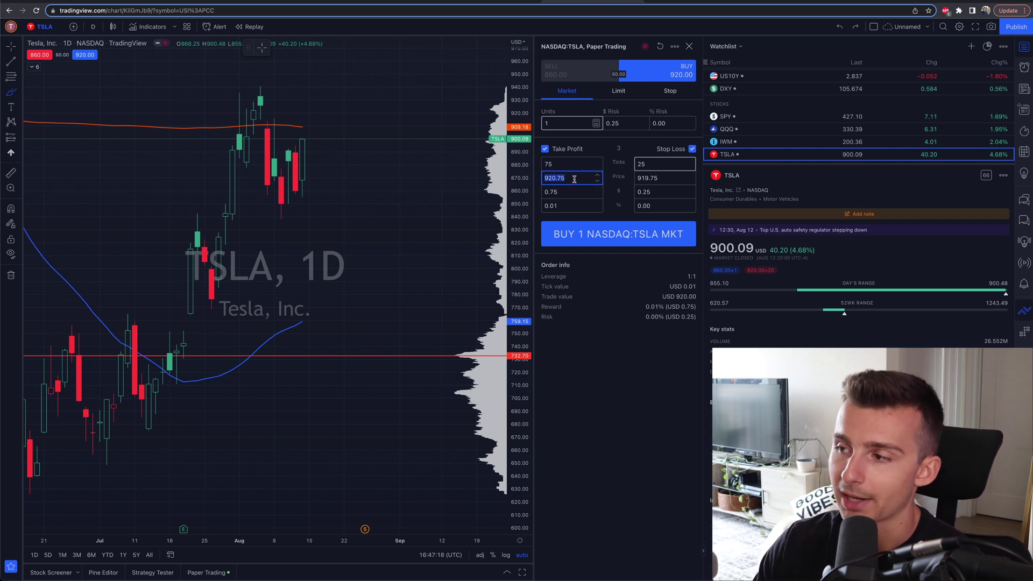
{"action": "left_click", "coordinate": [666, 179]}
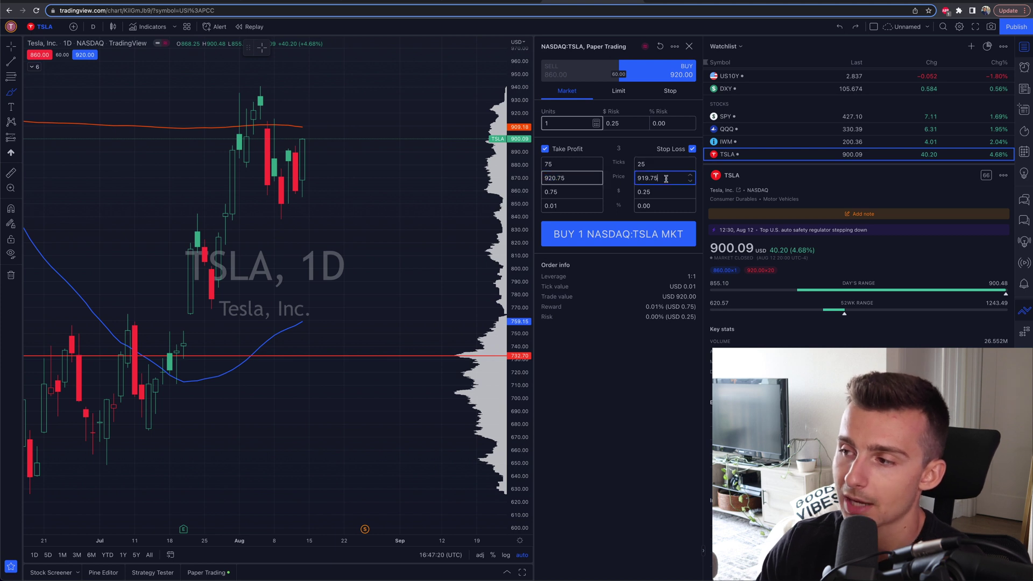
{"action": "left_click", "coordinate": [570, 180]}
{"action": "type", "text": "921"}
{"action": "left_click", "coordinate": [580, 209]}
{"action": "left_click", "coordinate": [576, 181]}
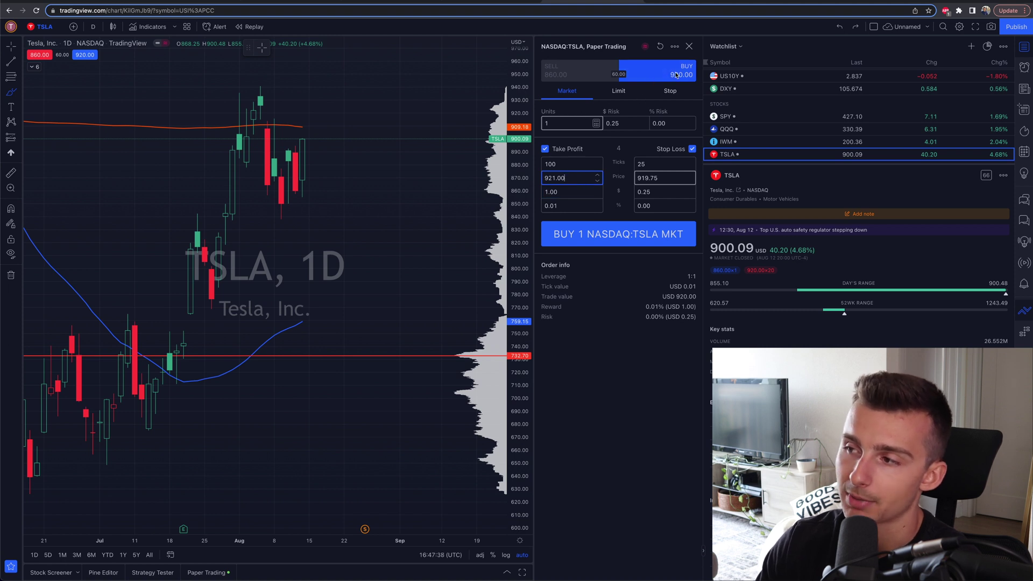
{"action": "double_click", "coordinate": [575, 178]}
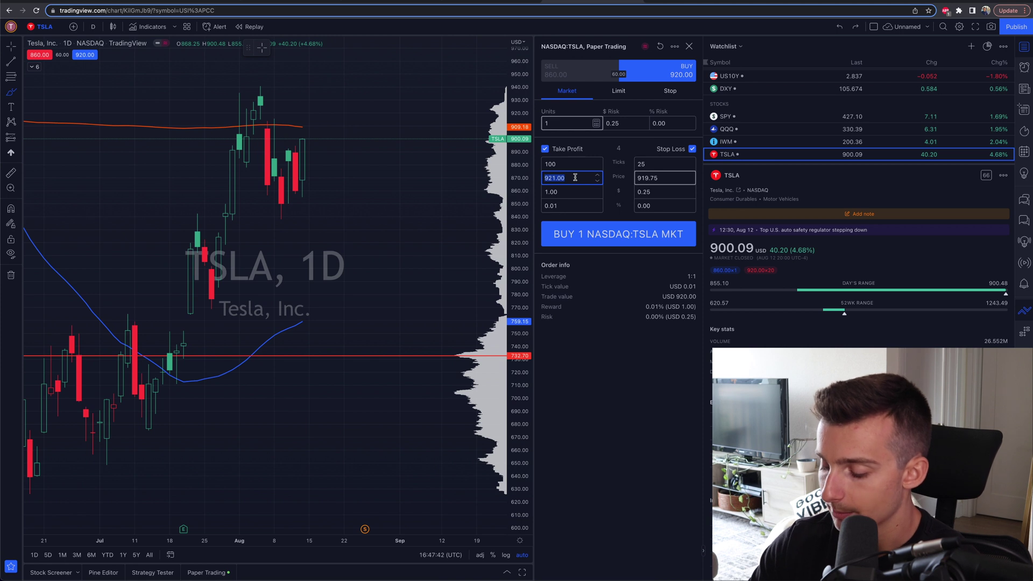
{"action": "type", "text": "925"}
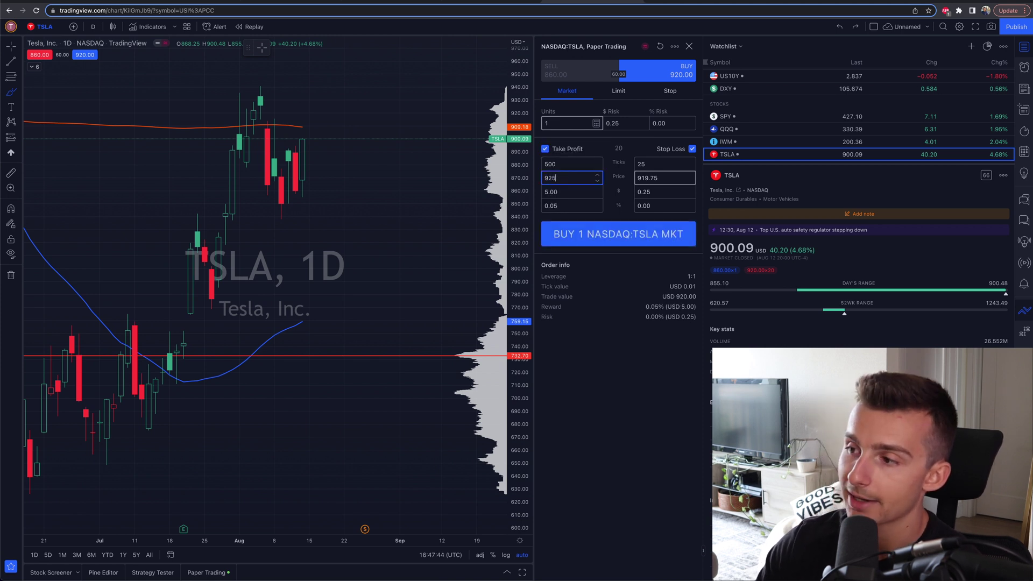
- Set the stop loss price to 918.00 and switch the order type to Limit
{"action": "double_click", "coordinate": [669, 178]}
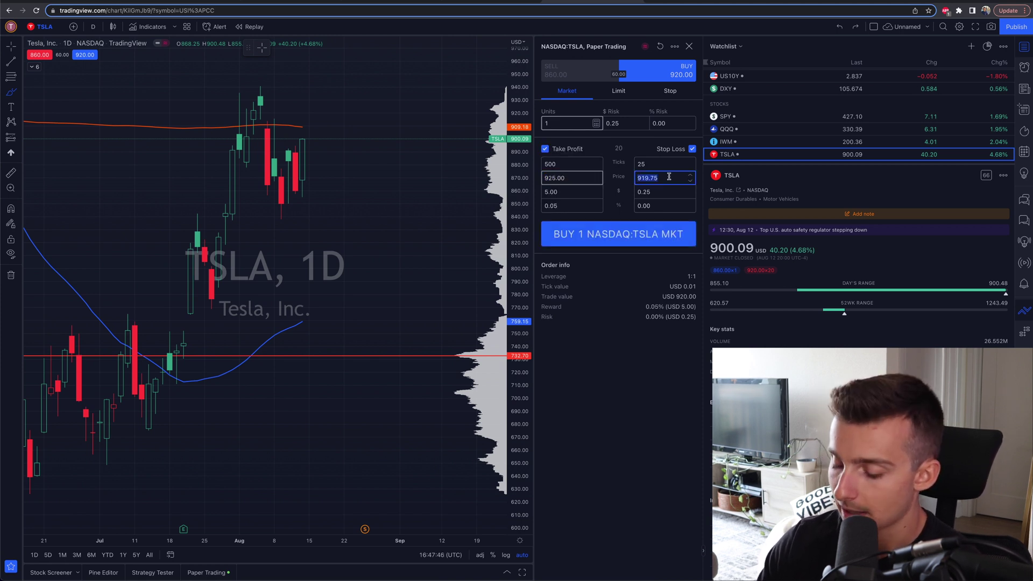
{"action": "type", "text": "918"}
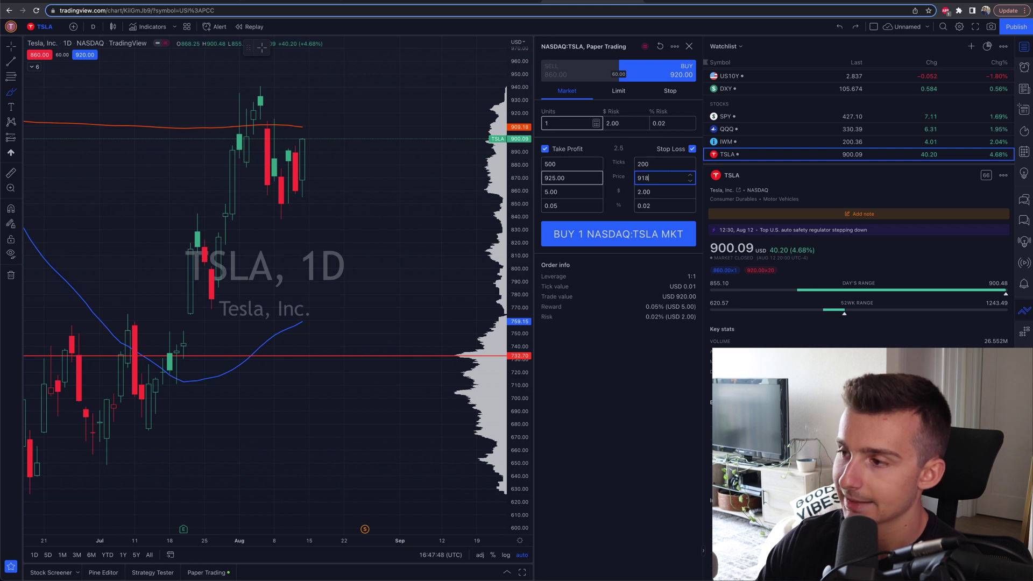
{"action": "left_click", "coordinate": [626, 255]}
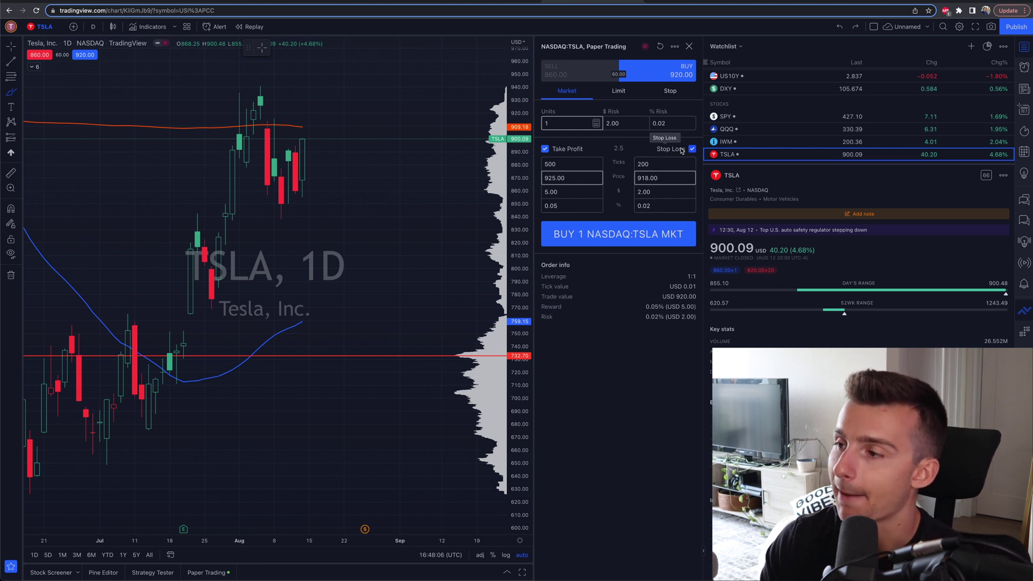
{"action": "left_click", "coordinate": [615, 95]}
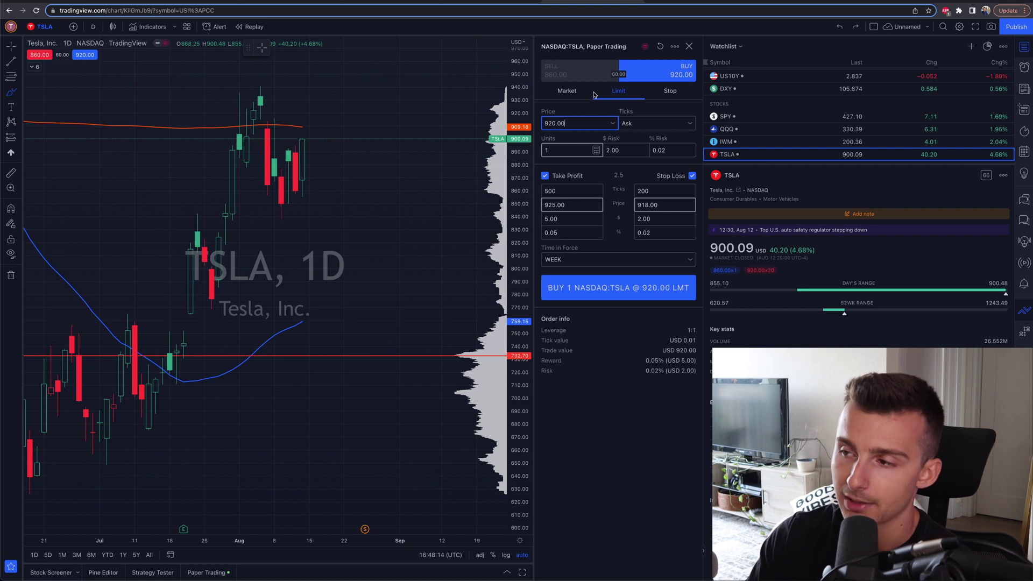
- Change the limit price, trying 900.11 and 899.94 before committing 8.00
{"action": "double_click", "coordinate": [578, 123]}
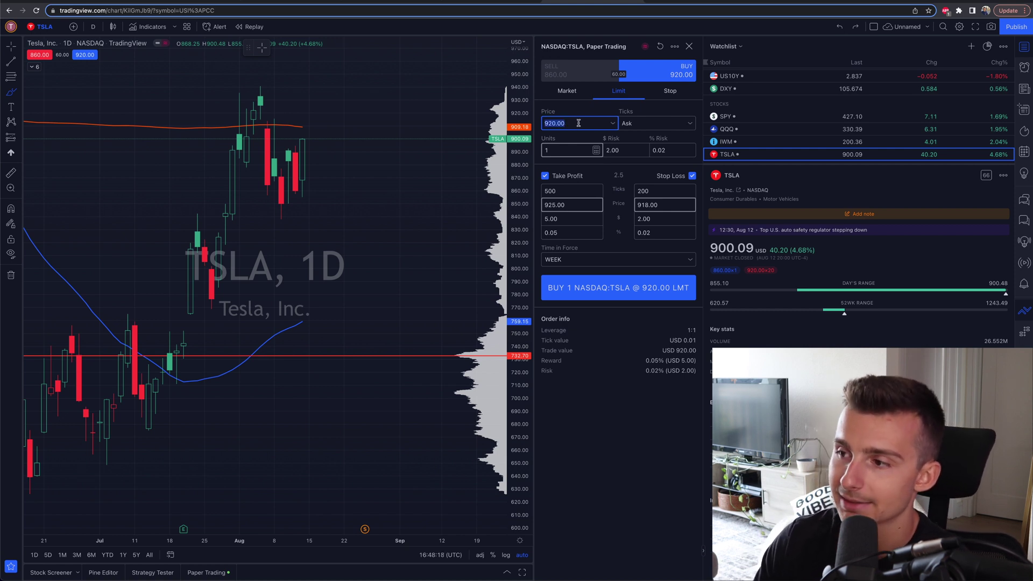
{"action": "type", "text": "900.11"}
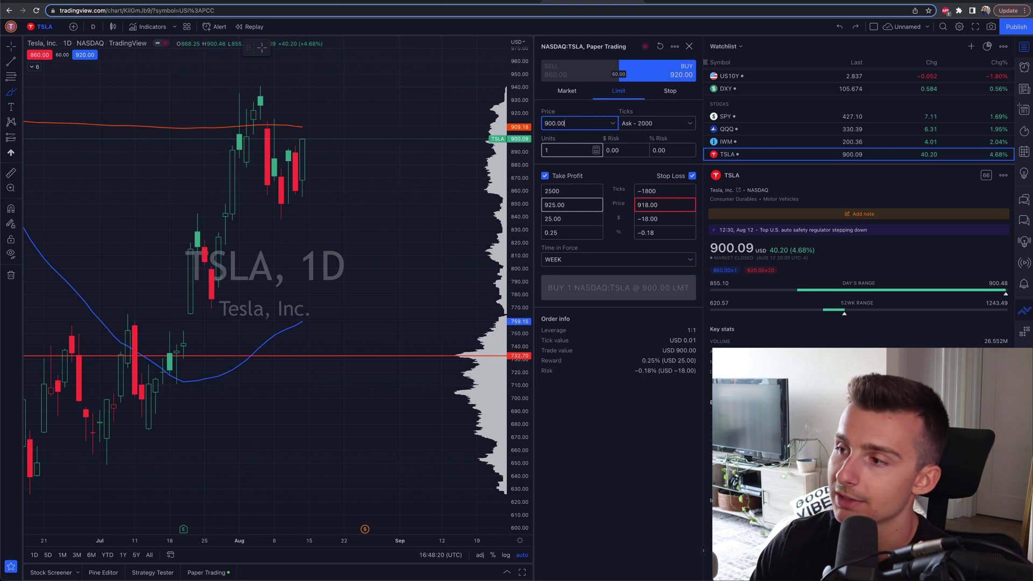
{"action": "double_click", "coordinate": [577, 124]}
{"action": "type", "text": "899.94"}
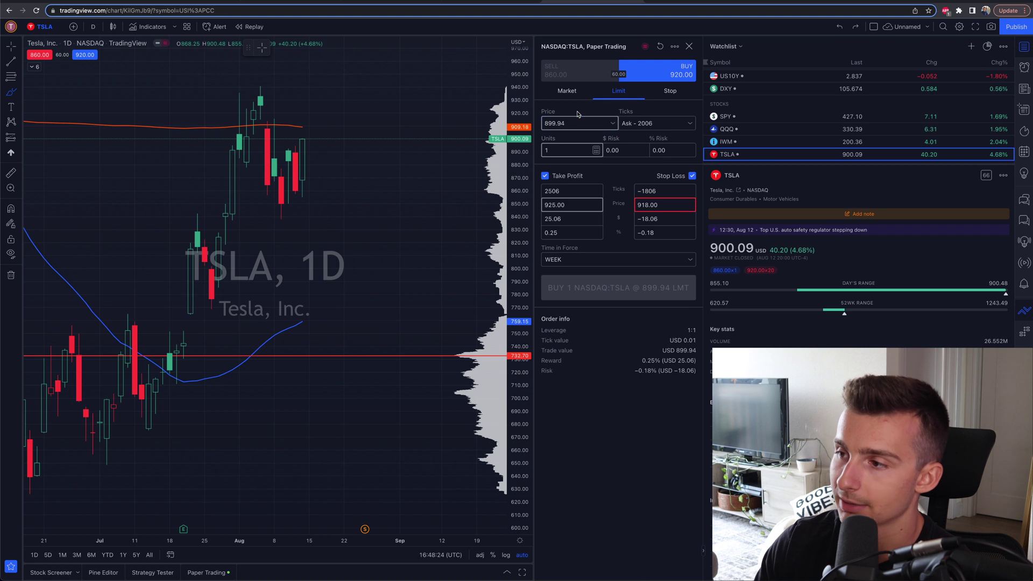
{"action": "left_click", "coordinate": [587, 123]}
{"action": "key", "text": "BackSpace"}
{"action": "key", "text": "BackSpace"}
{"action": "key", "text": "BackSpace"}
{"action": "key", "text": "BackSpace"}
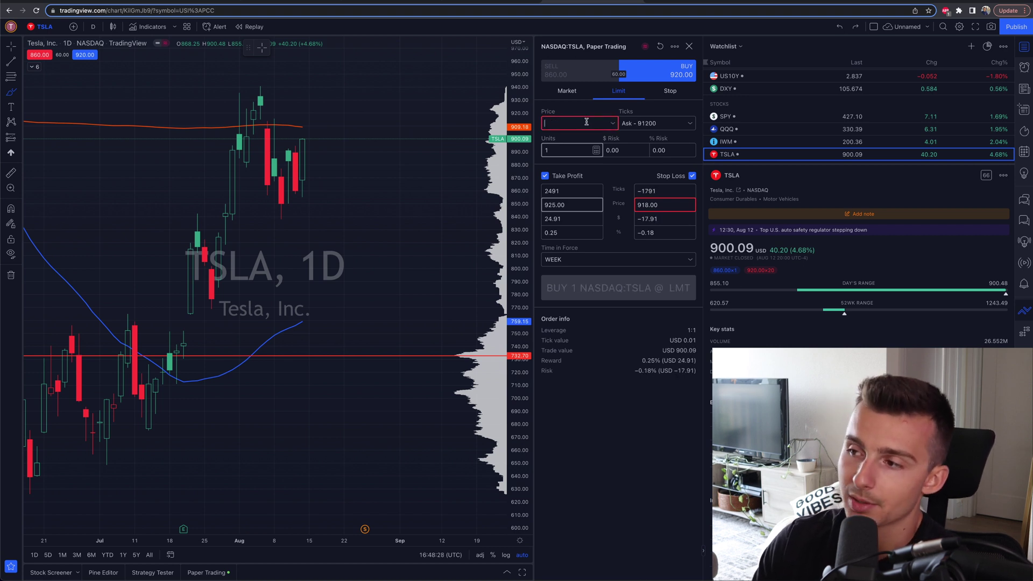
{"action": "type", "text": "8"}
{"action": "left_click", "coordinate": [546, 176]}
- Turn off take profit and stop loss, set time in force to DAY, and switch to a Stop order
{"action": "left_click", "coordinate": [692, 176]}
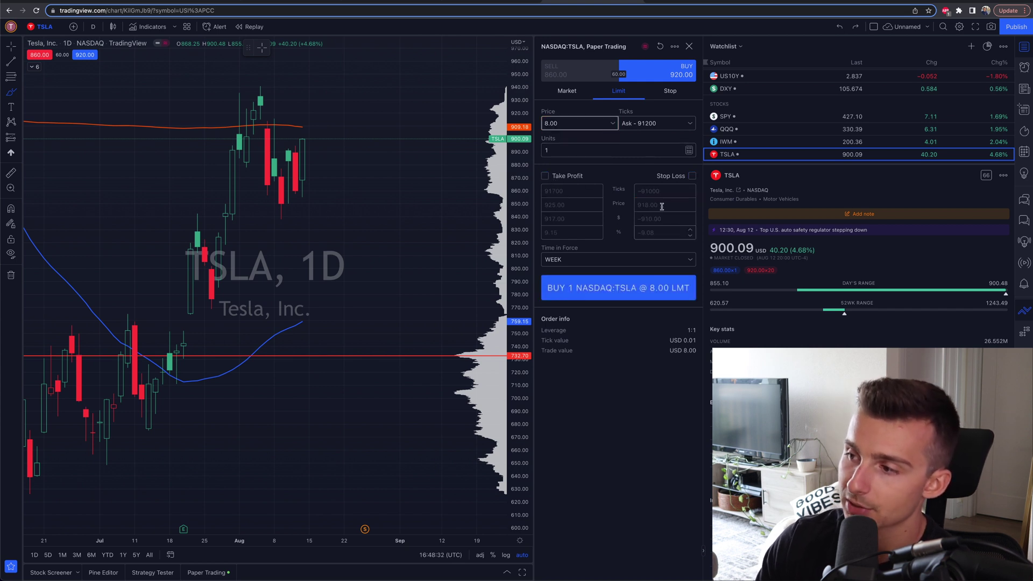
{"action": "left_click", "coordinate": [586, 262]}
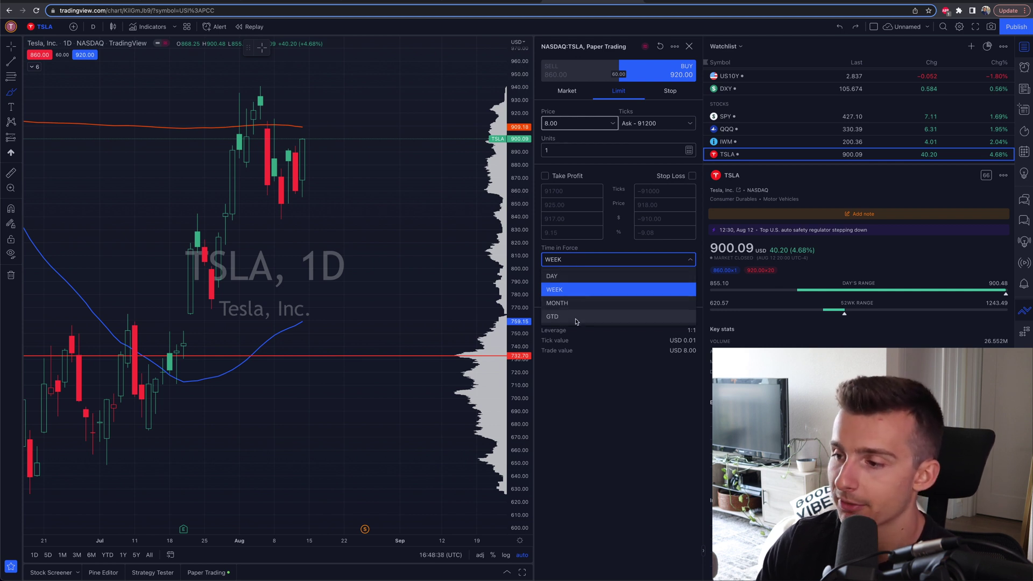
{"action": "left_click", "coordinate": [614, 249]}
{"action": "left_click", "coordinate": [598, 265]}
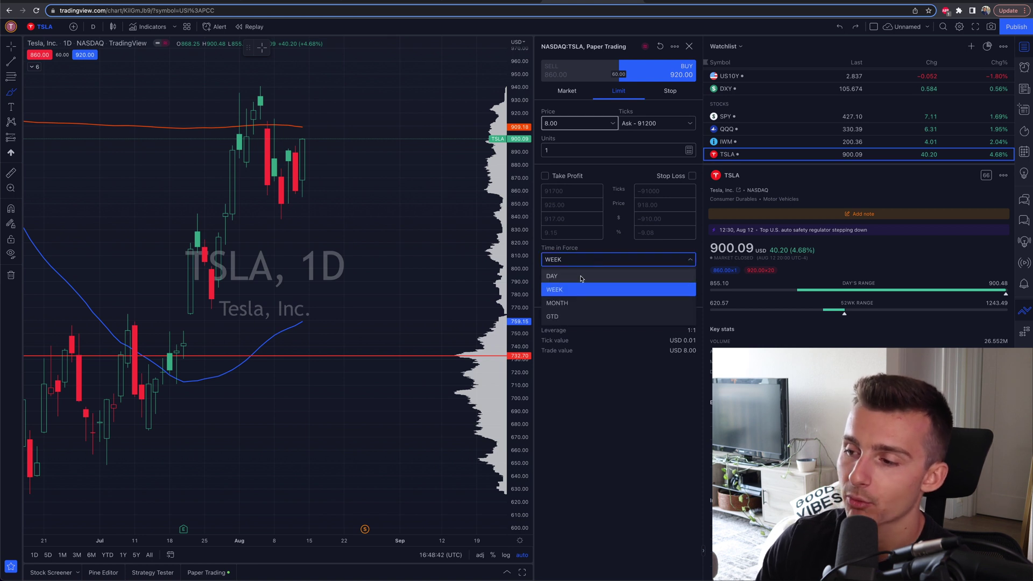
{"action": "left_click", "coordinate": [591, 272]}
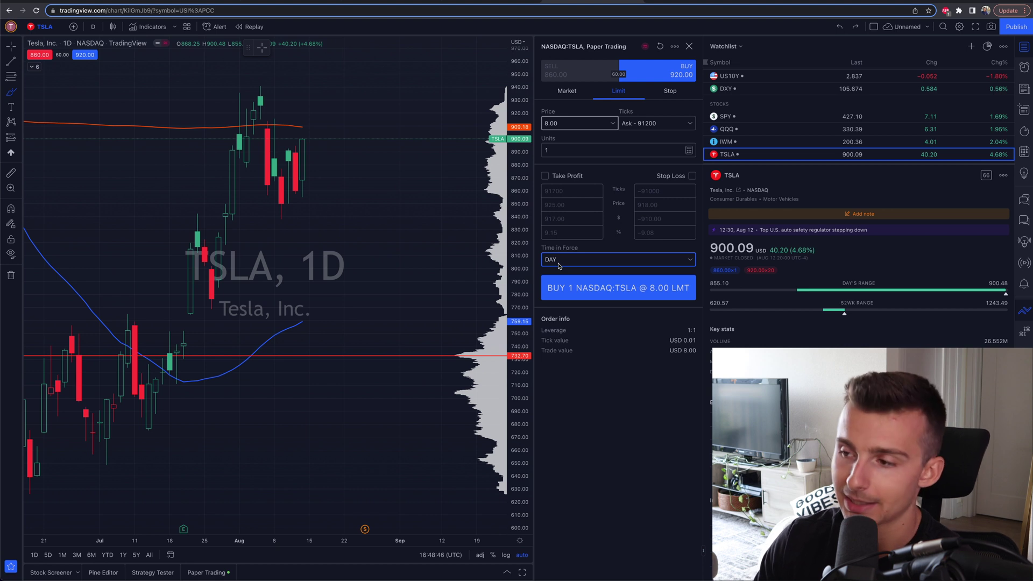
{"action": "left_click", "coordinate": [558, 265]}
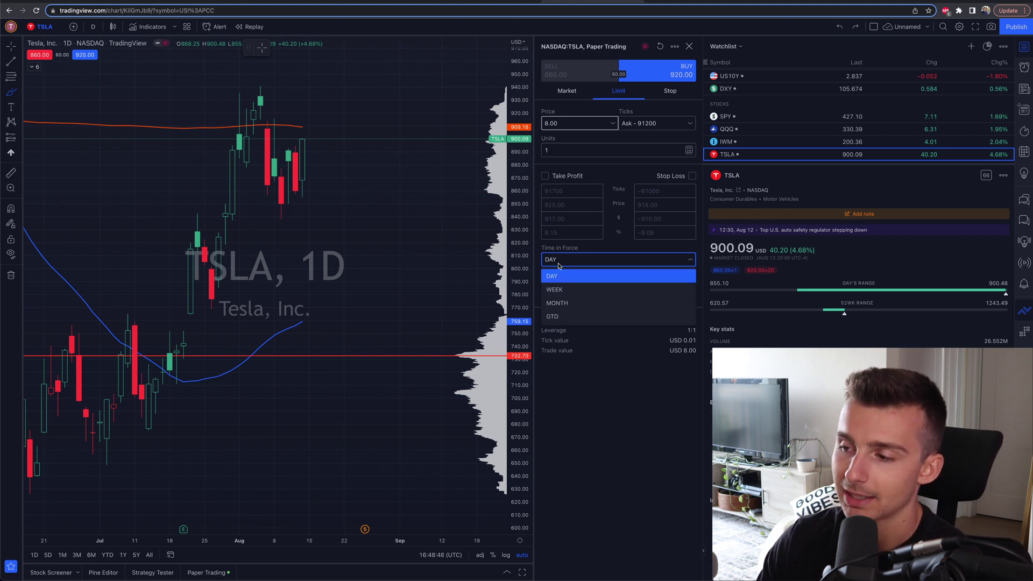
{"action": "left_click", "coordinate": [565, 292]}
{"action": "left_click", "coordinate": [570, 264]}
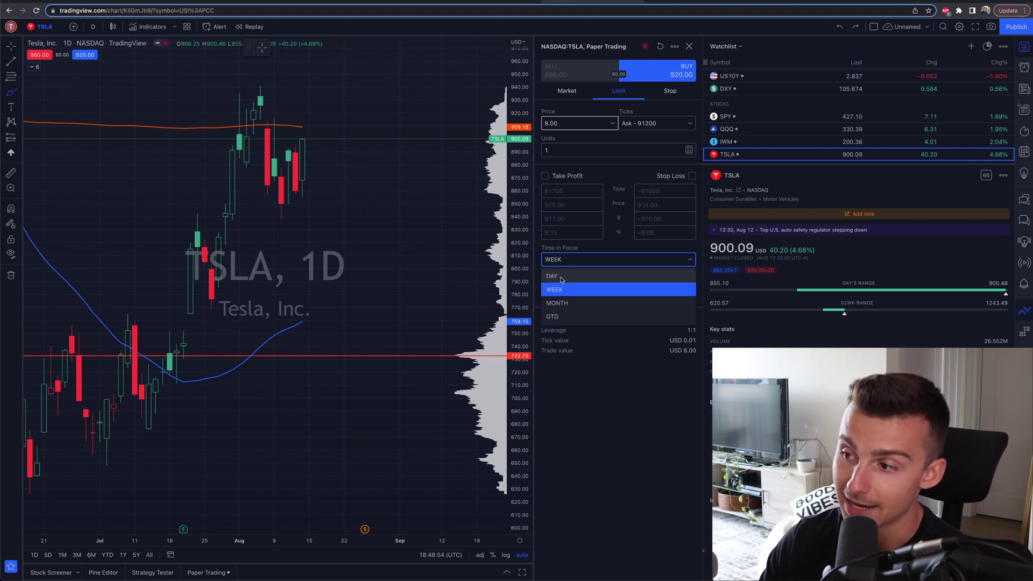
{"action": "left_click", "coordinate": [562, 278]}
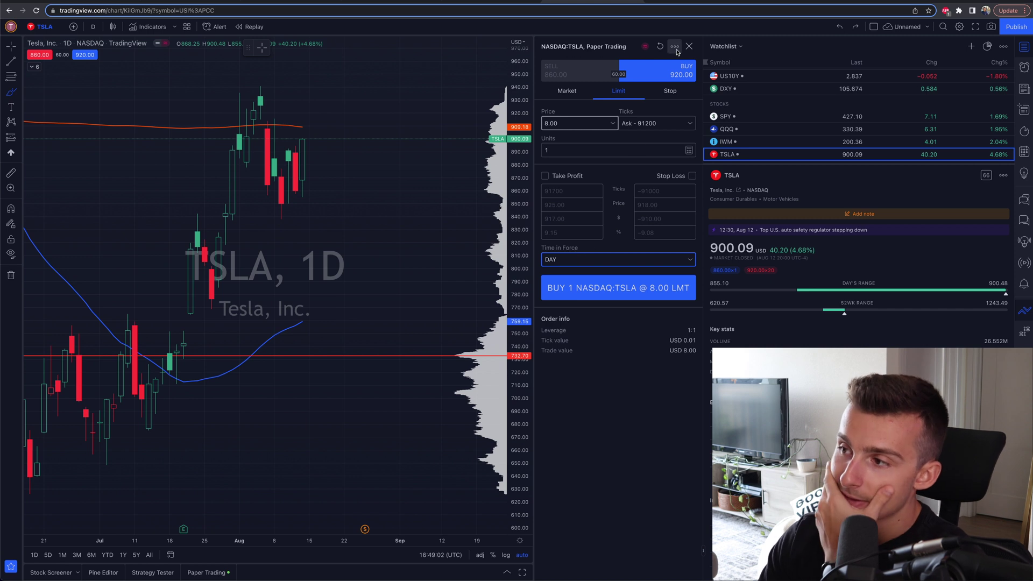
{"action": "left_click", "coordinate": [672, 94]}
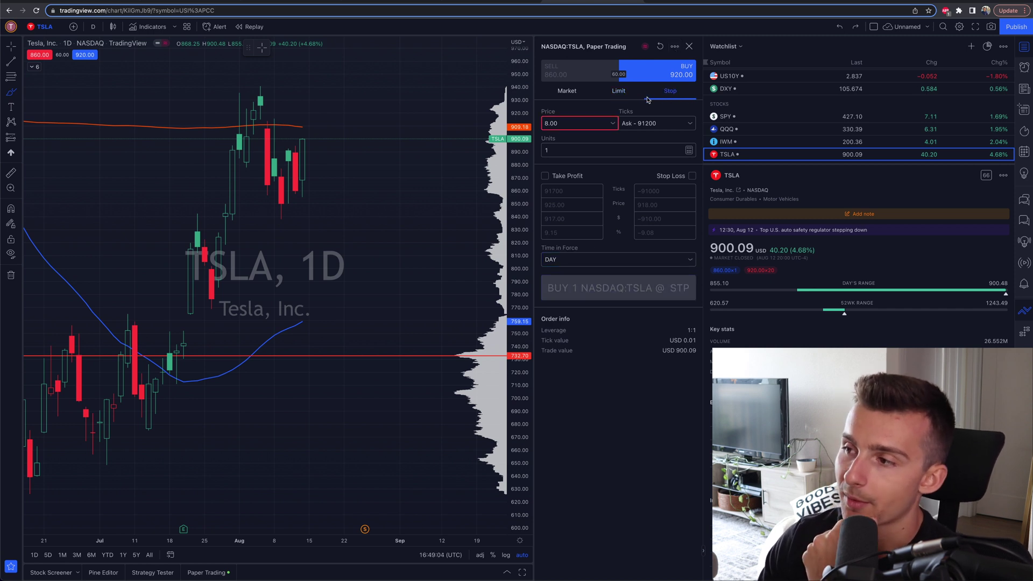
{"action": "mouse_move", "coordinate": [583, 118]}
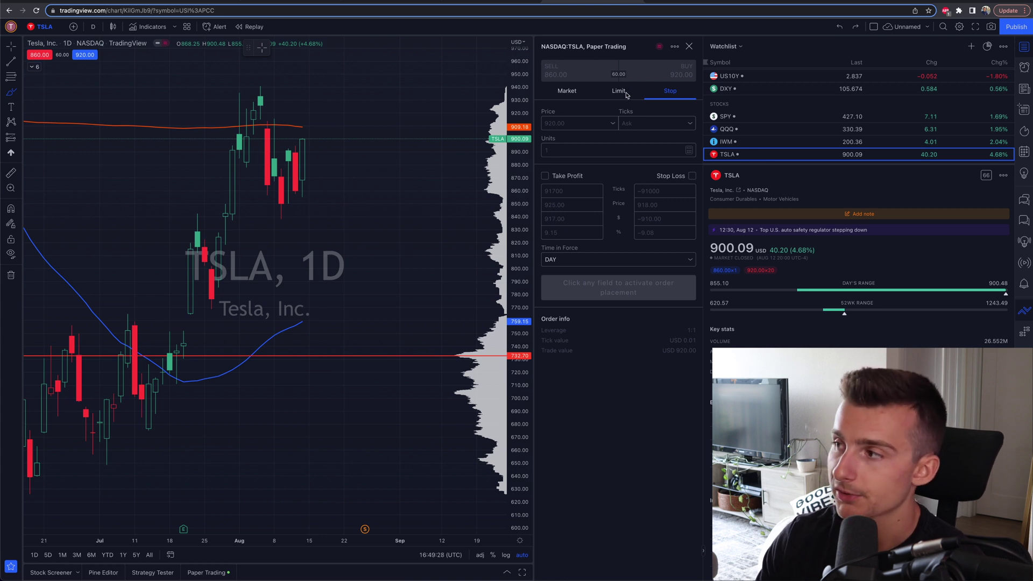
{"action": "left_click", "coordinate": [960, 28]}
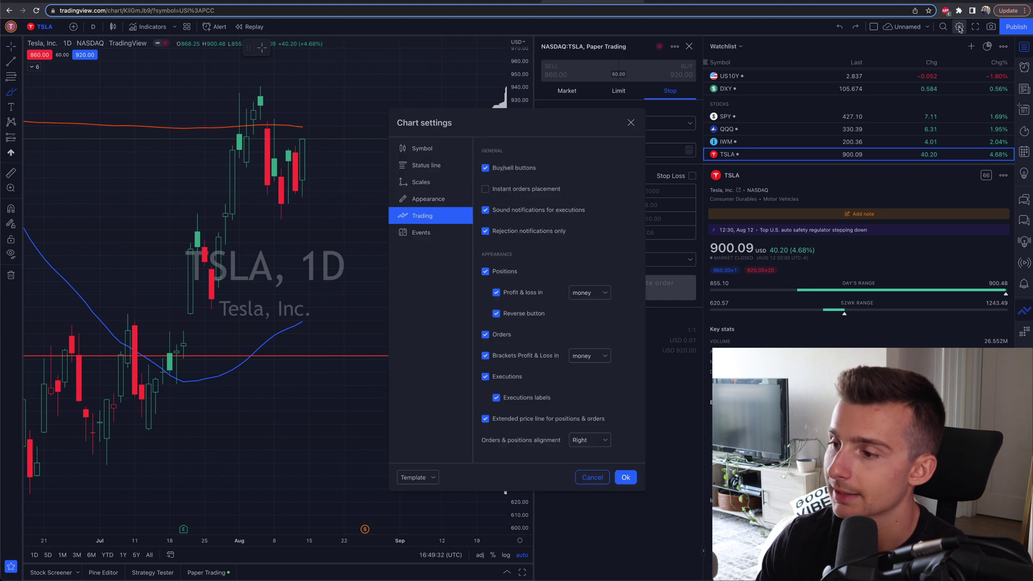
{"action": "left_click", "coordinate": [486, 189]}
{"action": "left_click", "coordinate": [486, 190]}
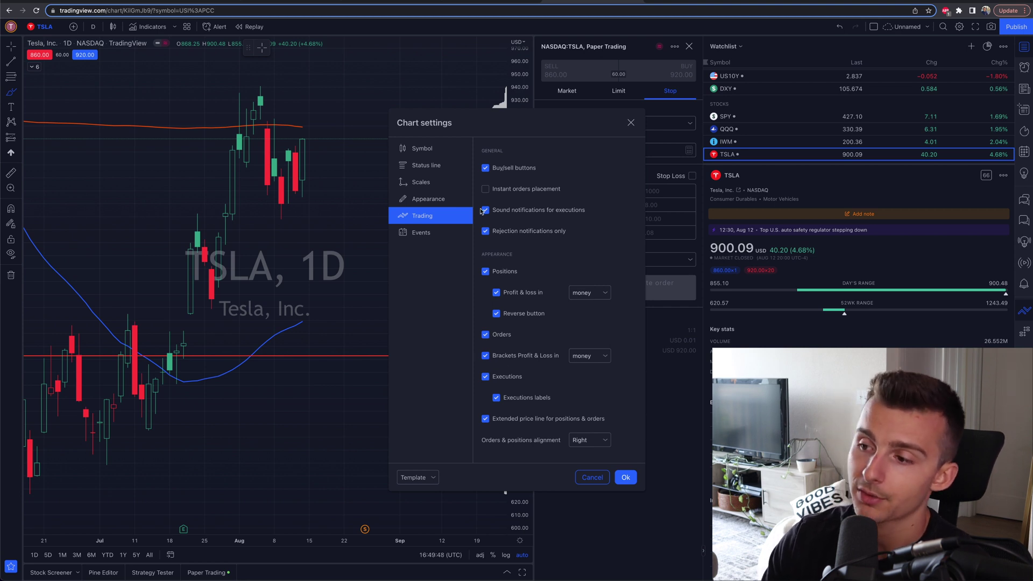
{"action": "left_click", "coordinate": [485, 272]}
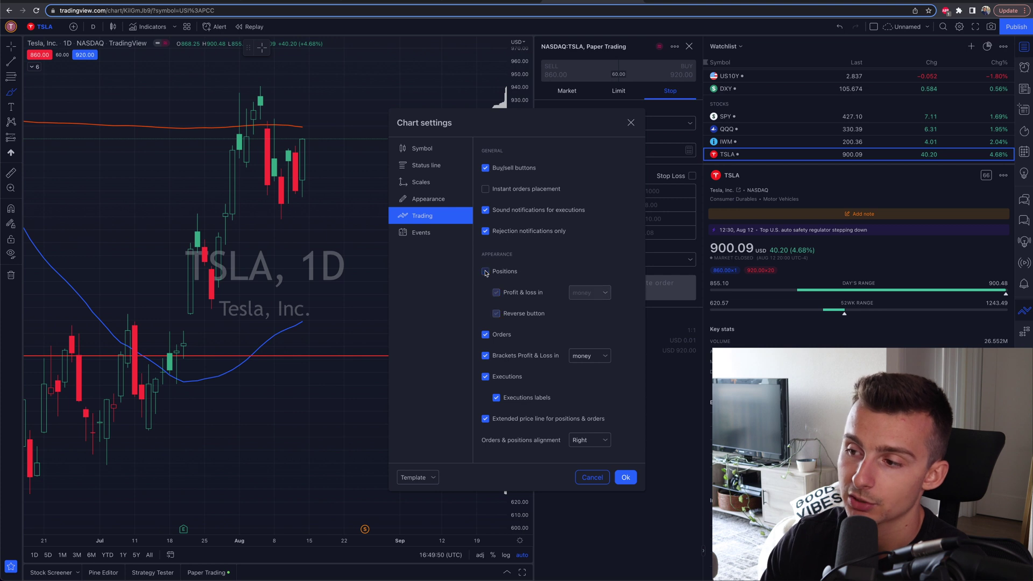
{"action": "left_click", "coordinate": [486, 272]}
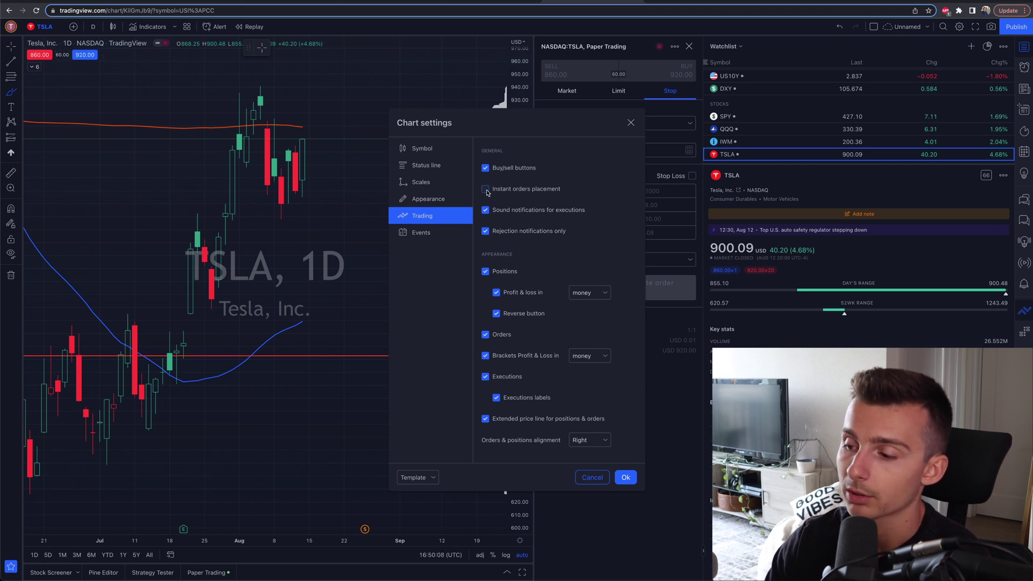
{"action": "left_click", "coordinate": [626, 479]}
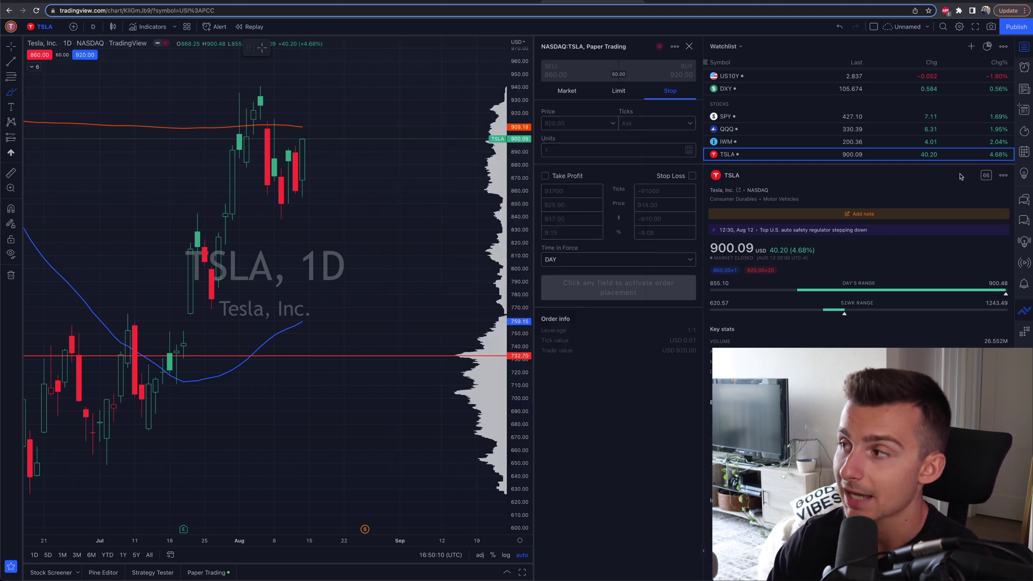
- Open the TSLA DOM ladder, scroll to 889.44, and bring up a 1-unit buy limit ticket there
{"action": "left_click", "coordinate": [1024, 332]}
{"action": "scroll", "coordinate": [614, 351], "scroll_direction": "down", "scroll_amount": 10}
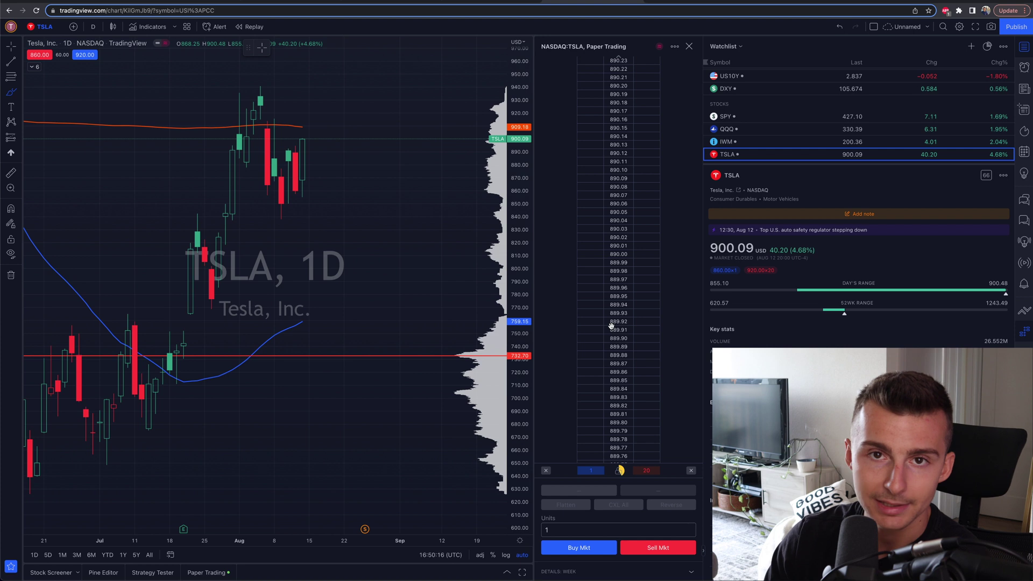
{"action": "scroll", "coordinate": [611, 325], "scroll_direction": "up", "scroll_amount": 1}
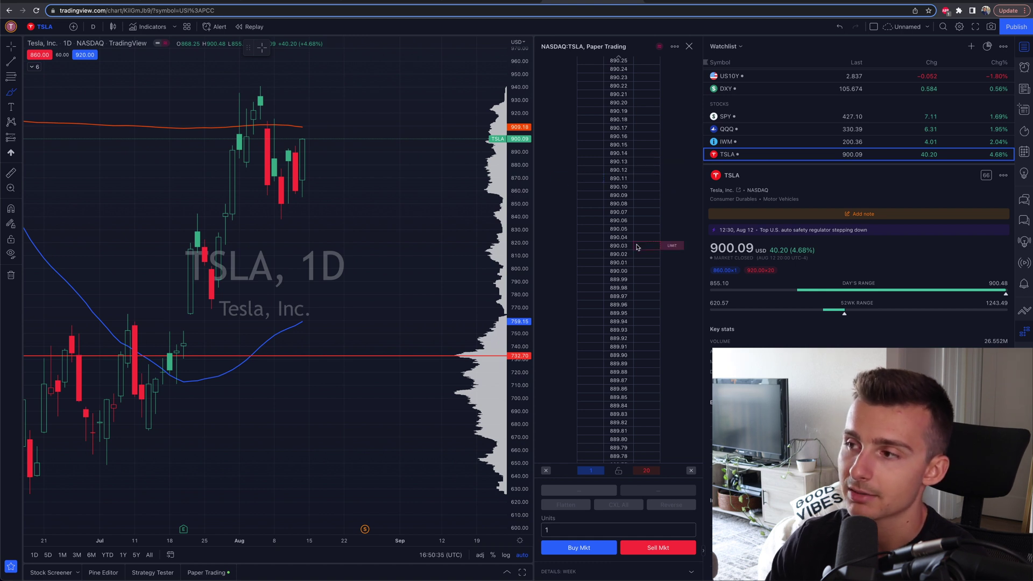
{"action": "scroll", "coordinate": [635, 263], "scroll_direction": "down", "scroll_amount": 1}
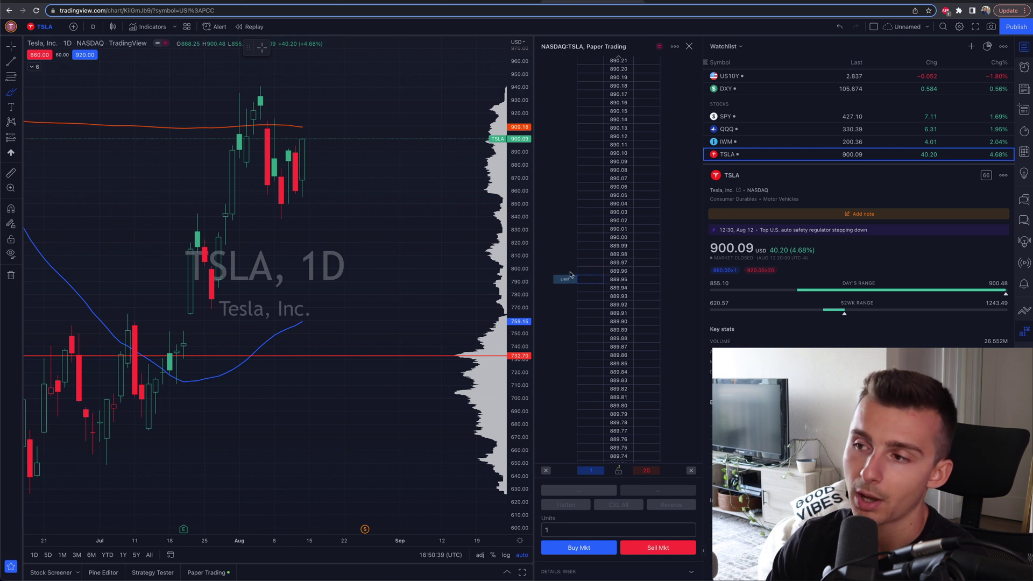
{"action": "scroll", "coordinate": [422, 145], "scroll_direction": "down", "scroll_amount": 2}
{"action": "scroll", "coordinate": [583, 239], "scroll_direction": "down", "scroll_amount": 1}
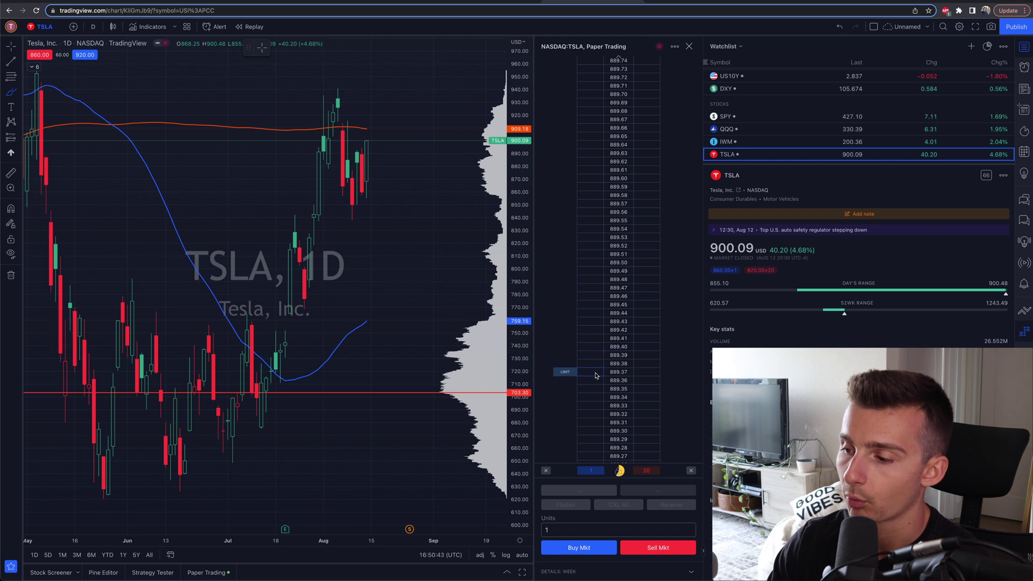
{"action": "scroll", "coordinate": [593, 392], "scroll_direction": "up", "scroll_amount": 5}
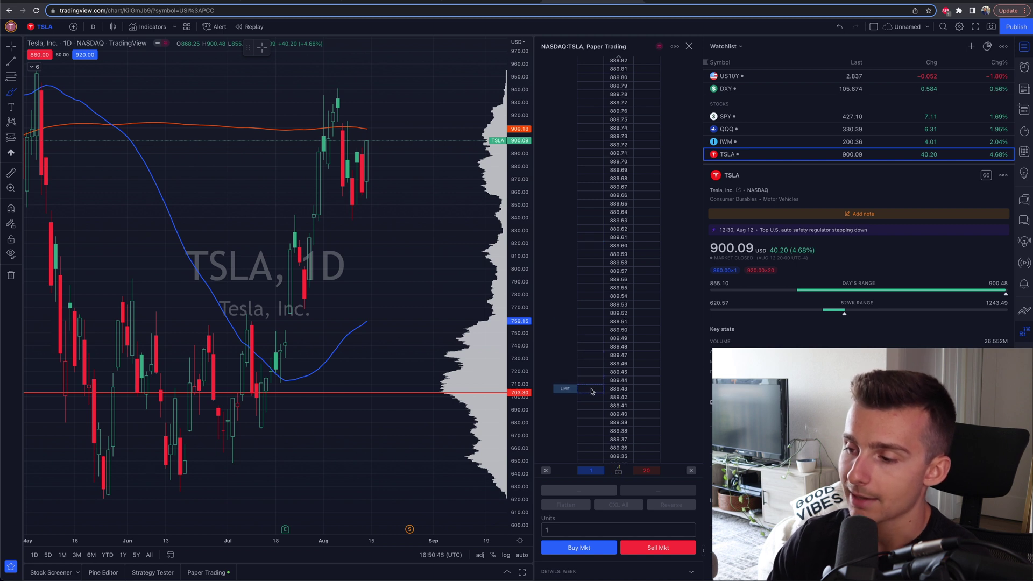
{"action": "left_click", "coordinate": [587, 382]}
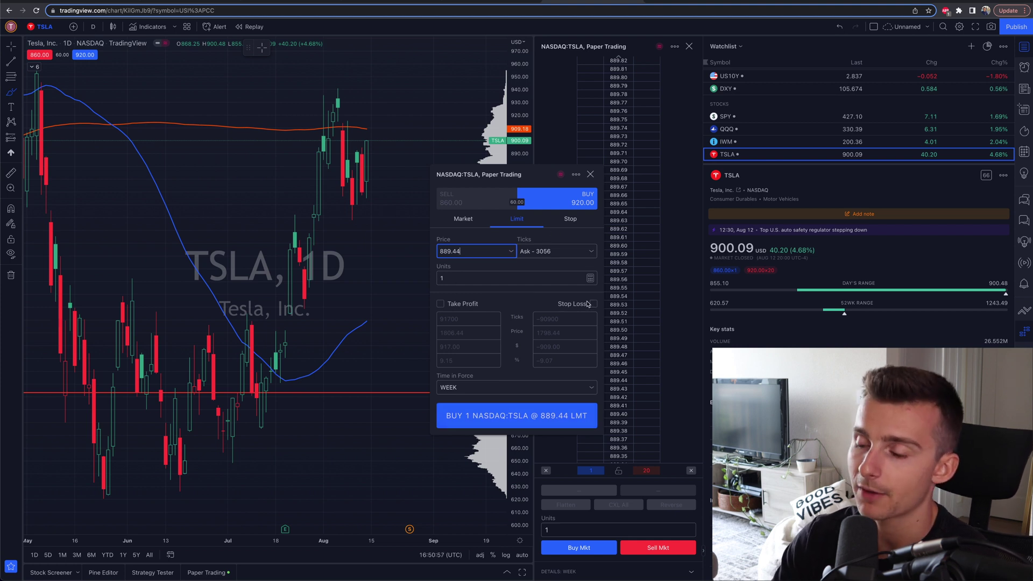
- Close the limit ticket, set the ladder quantity to 10 units, and choose DAY time in force
{"action": "left_click", "coordinate": [591, 175]}
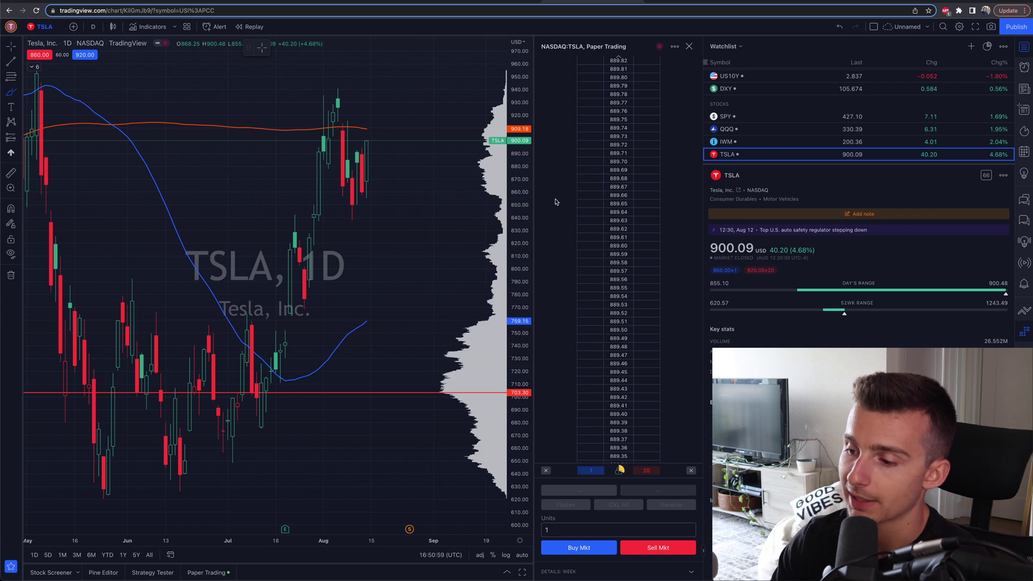
{"action": "left_click", "coordinate": [565, 530]}
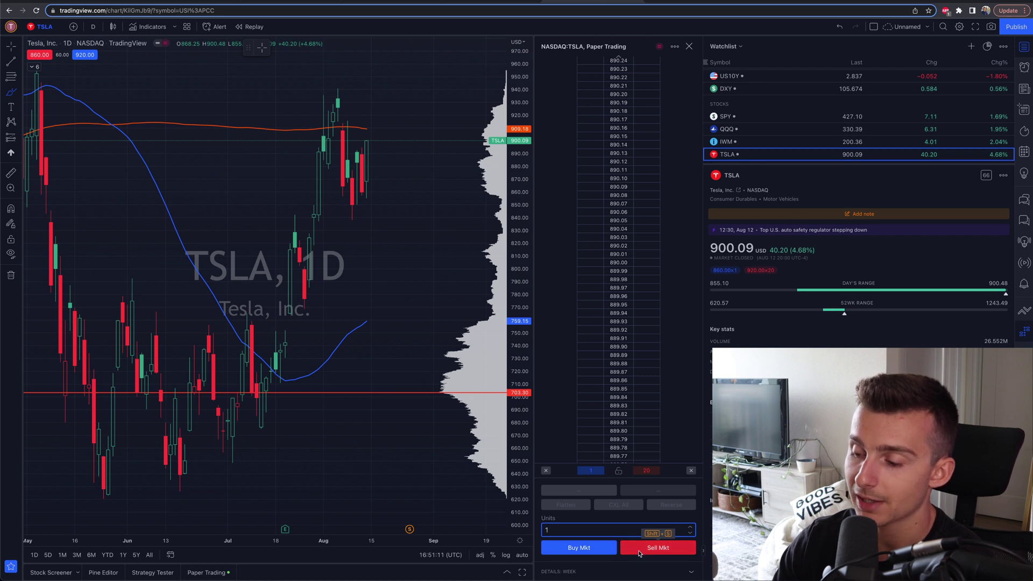
{"action": "left_click", "coordinate": [562, 531]}
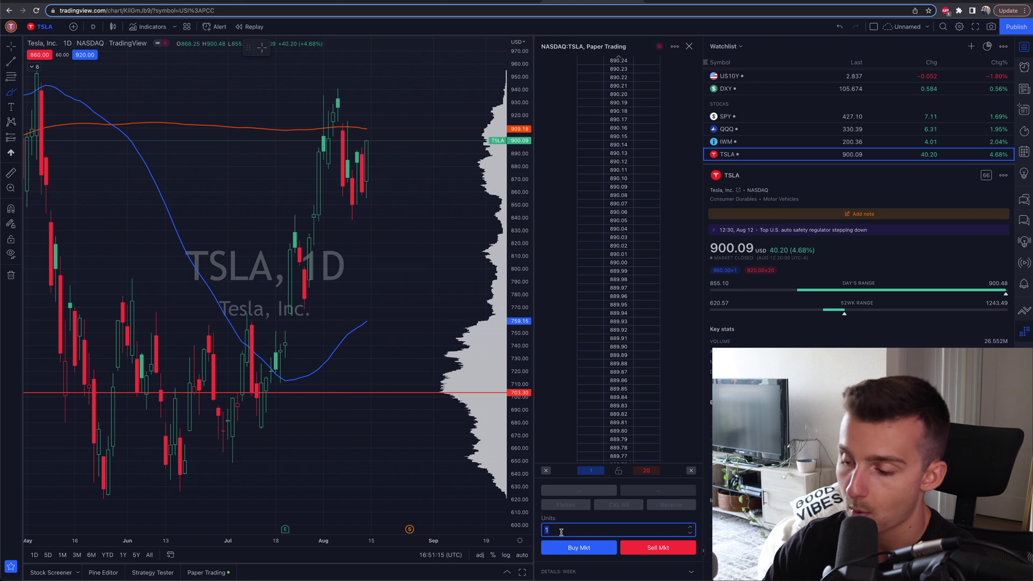
{"action": "type", "text": "10"}
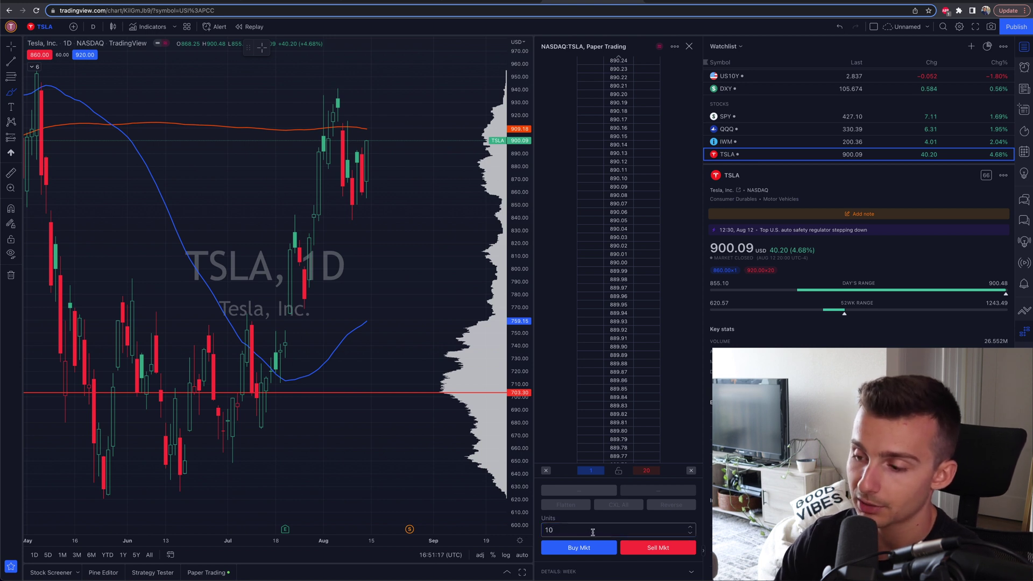
{"action": "left_click", "coordinate": [585, 572]}
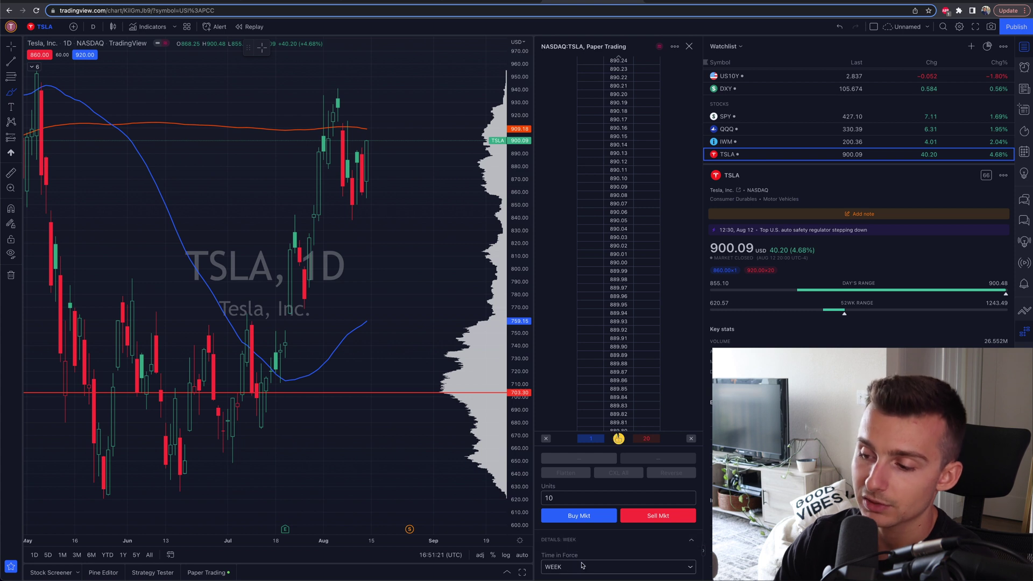
{"action": "left_click", "coordinate": [582, 566]}
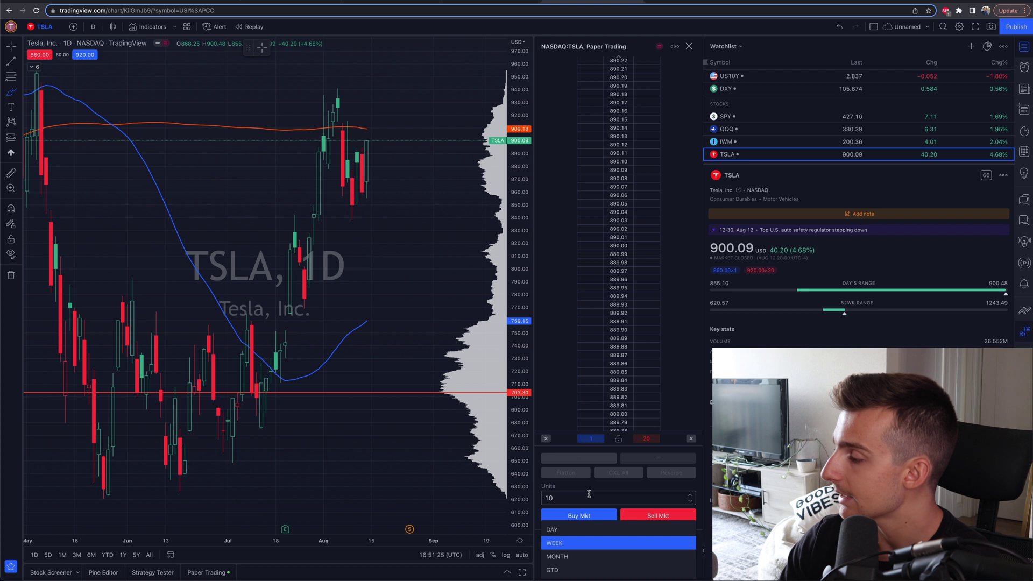
{"action": "left_click", "coordinate": [560, 532]}
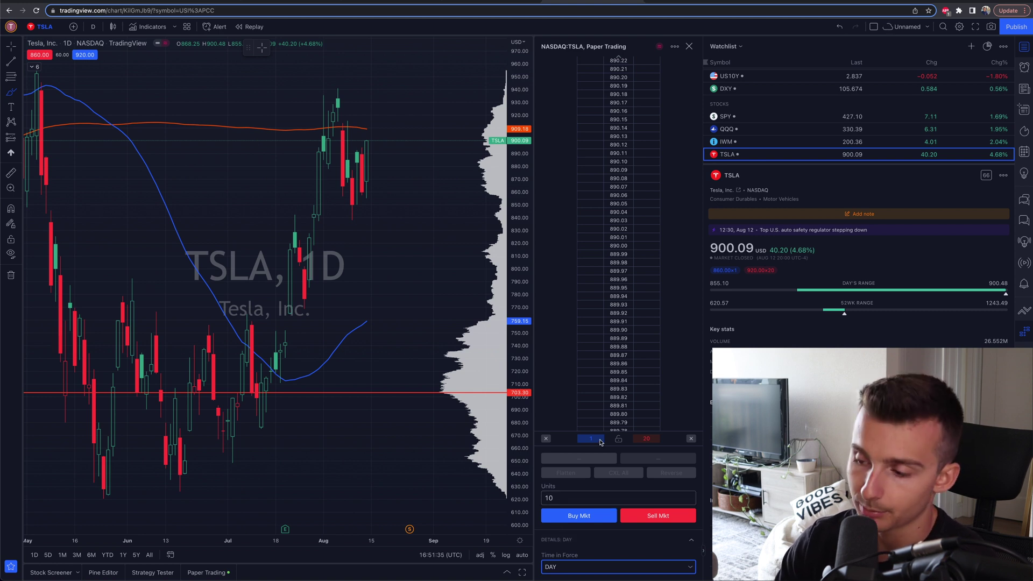
- Collapse the details, then open and close a buy limit ticket at 890.65 without placing it
{"action": "left_click", "coordinate": [691, 541]}
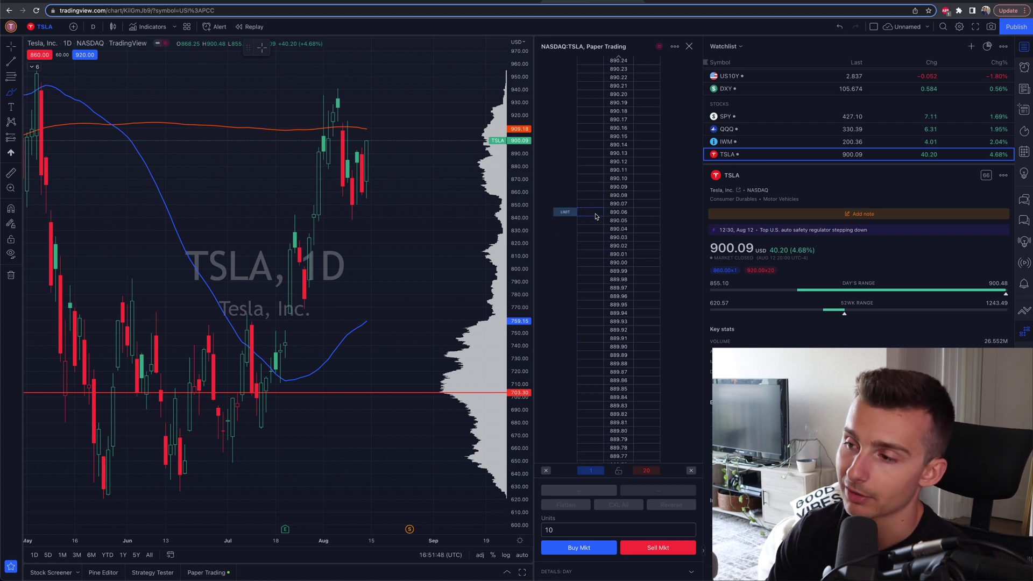
{"action": "scroll", "coordinate": [596, 182], "scroll_direction": "down", "scroll_amount": 3}
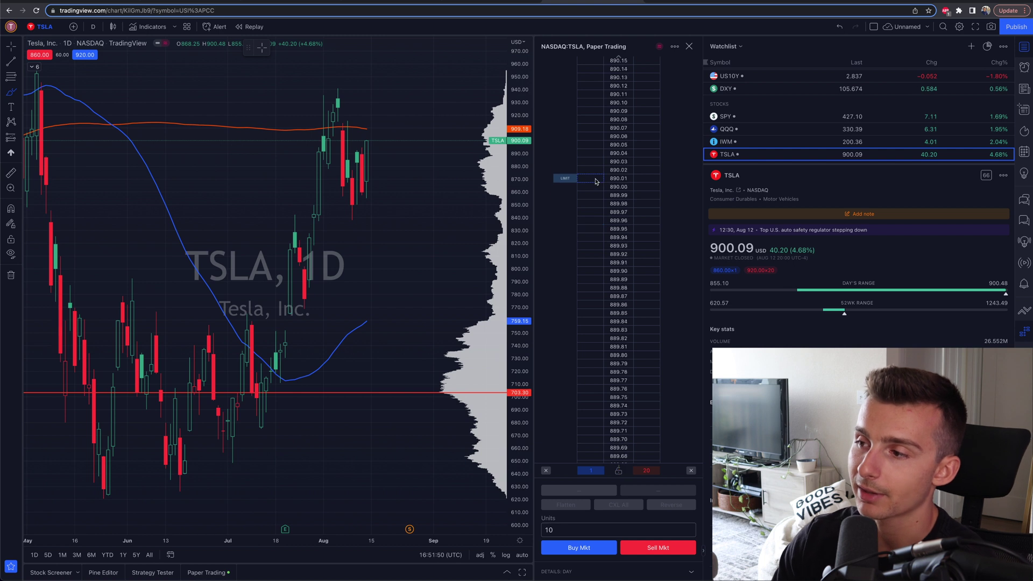
{"action": "scroll", "coordinate": [592, 135], "scroll_direction": "up", "scroll_amount": 18}
{"action": "left_click", "coordinate": [591, 95]}
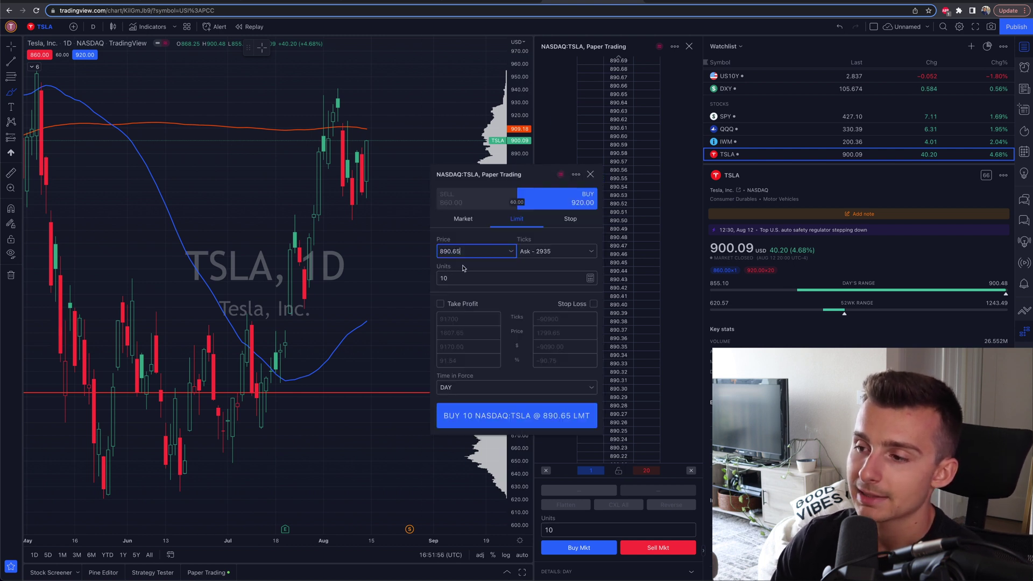
{"action": "left_click", "coordinate": [591, 175]}
- Open and close a sell limit ticket at 901.41 without placing it
{"action": "scroll", "coordinate": [592, 178], "scroll_direction": "up", "scroll_amount": 20}
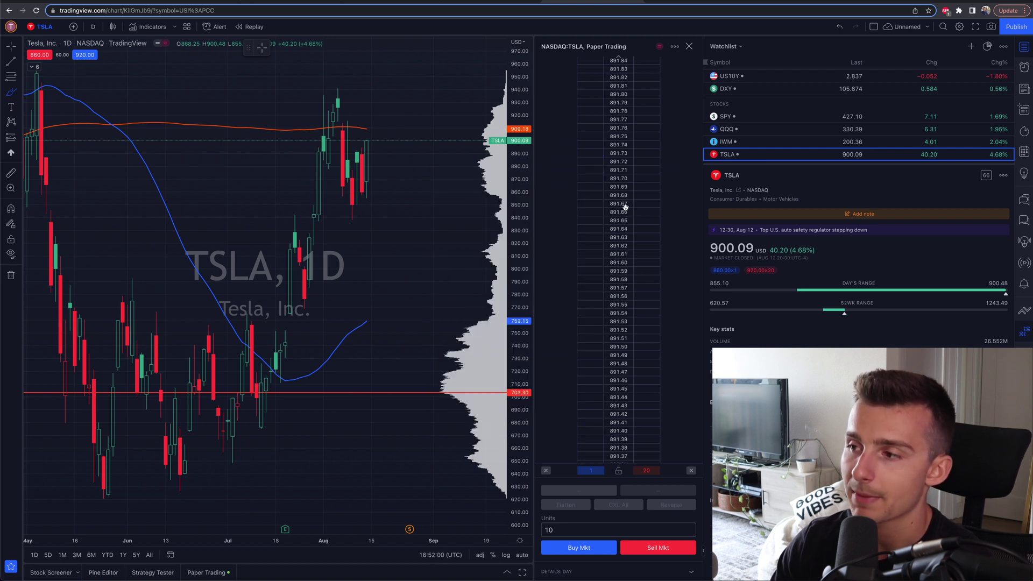
{"action": "scroll", "coordinate": [649, 178], "scroll_direction": "up", "scroll_amount": 15}
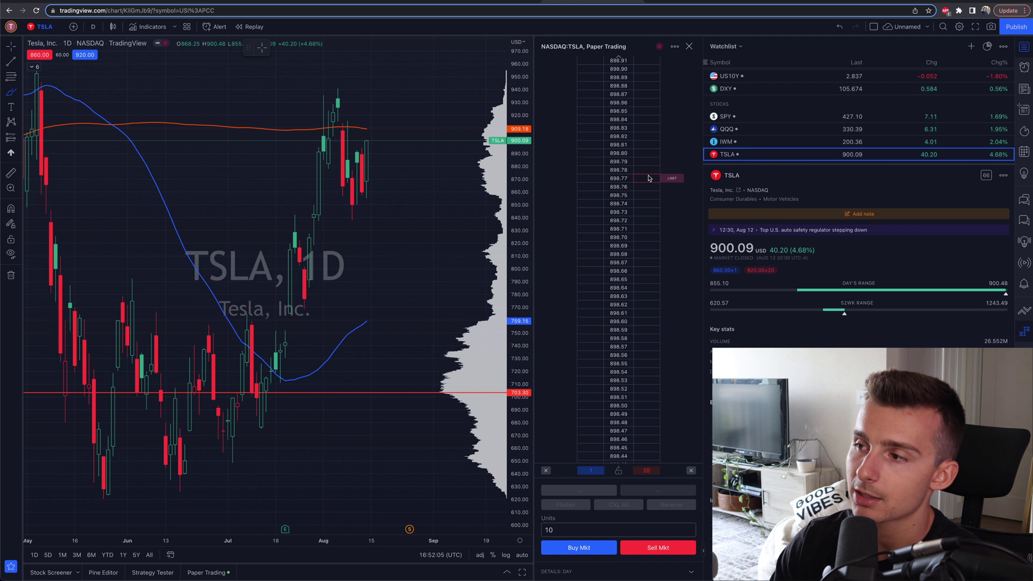
{"action": "scroll", "coordinate": [649, 179], "scroll_direction": "up", "scroll_amount": 5}
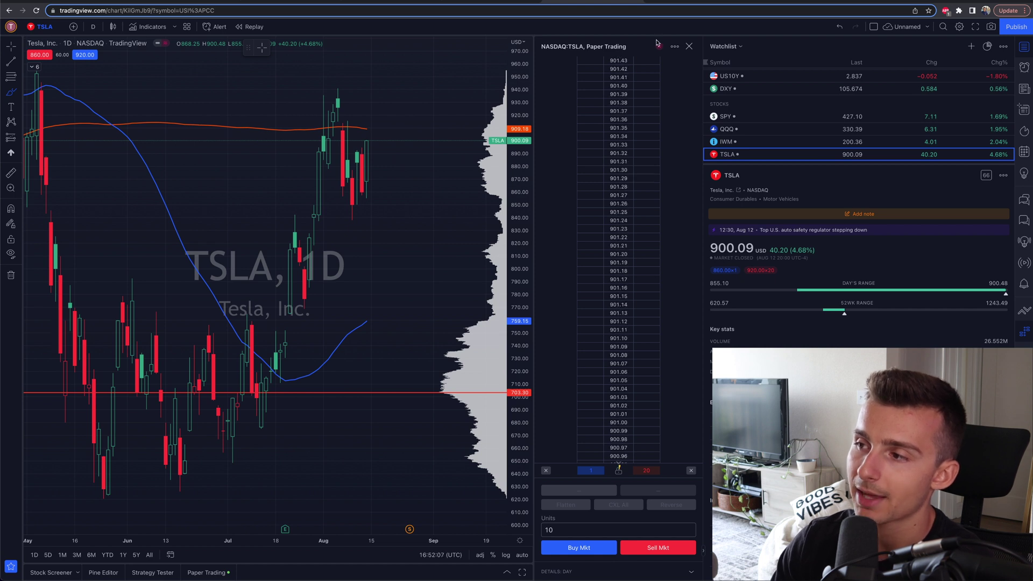
{"action": "left_click", "coordinate": [648, 77]}
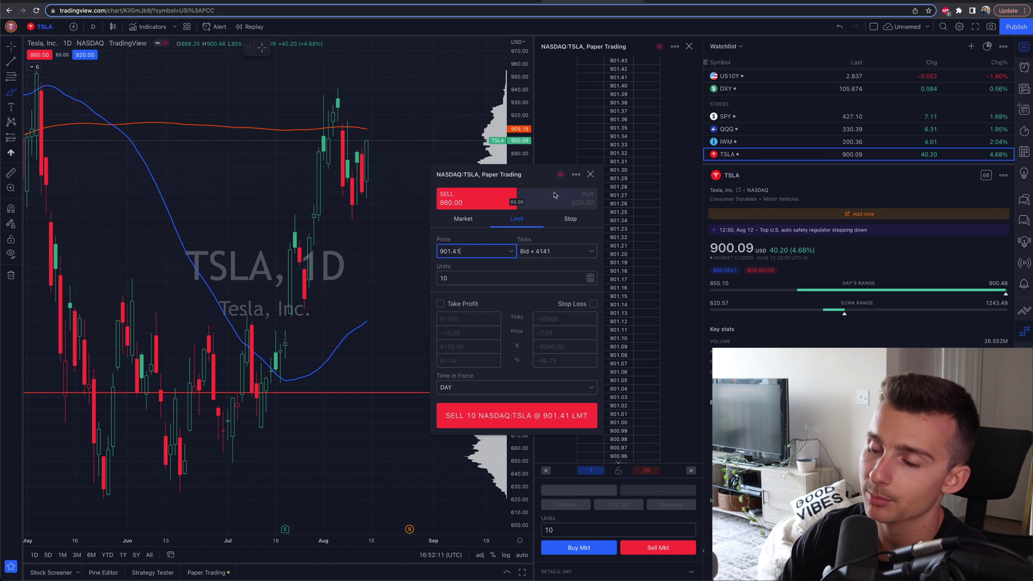
{"action": "left_click", "coordinate": [590, 174]}
{"action": "left_click", "coordinate": [619, 470]}
{"action": "scroll", "coordinate": [620, 428], "scroll_direction": "down", "scroll_amount": 5}
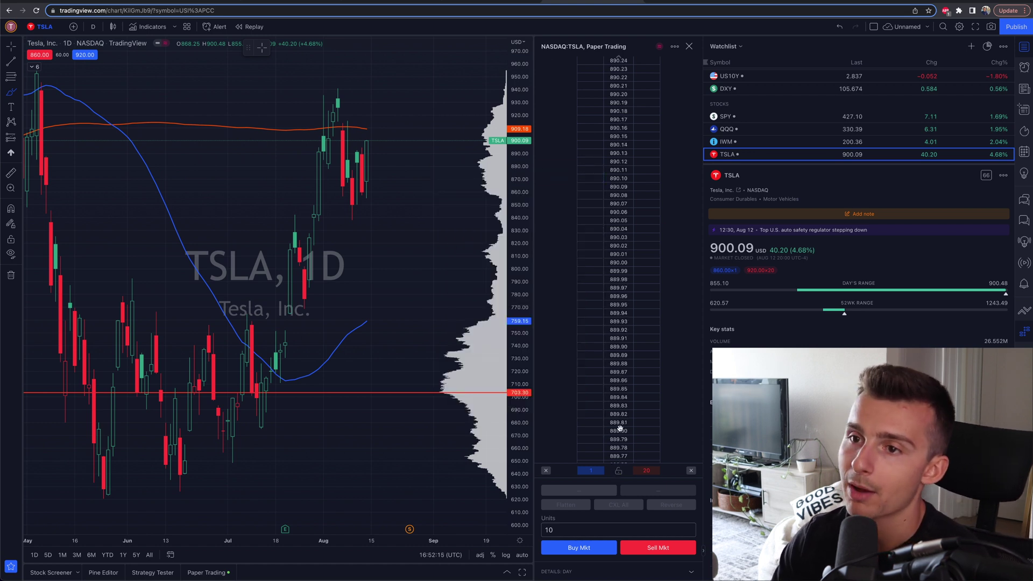